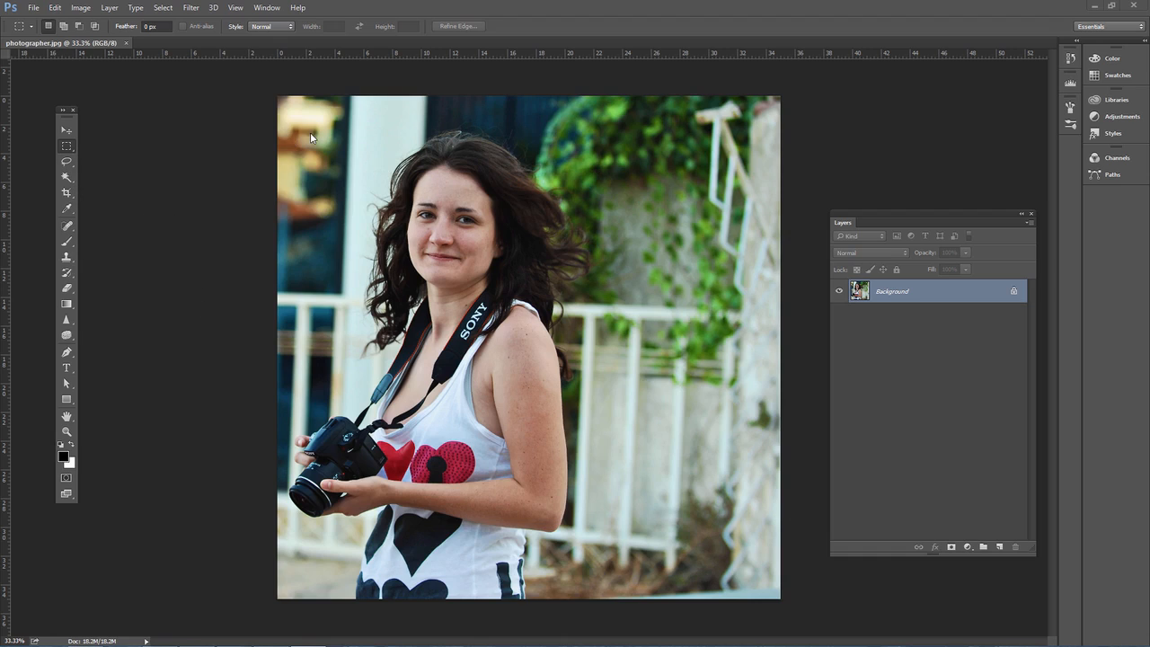
Step: Try rotating the canvas by an arbitrary 2.15° clockwise and undo the rotation
{"action": "left_click", "coordinate": [81, 8]}
{"action": "mouse_move", "coordinate": [126, 118]}
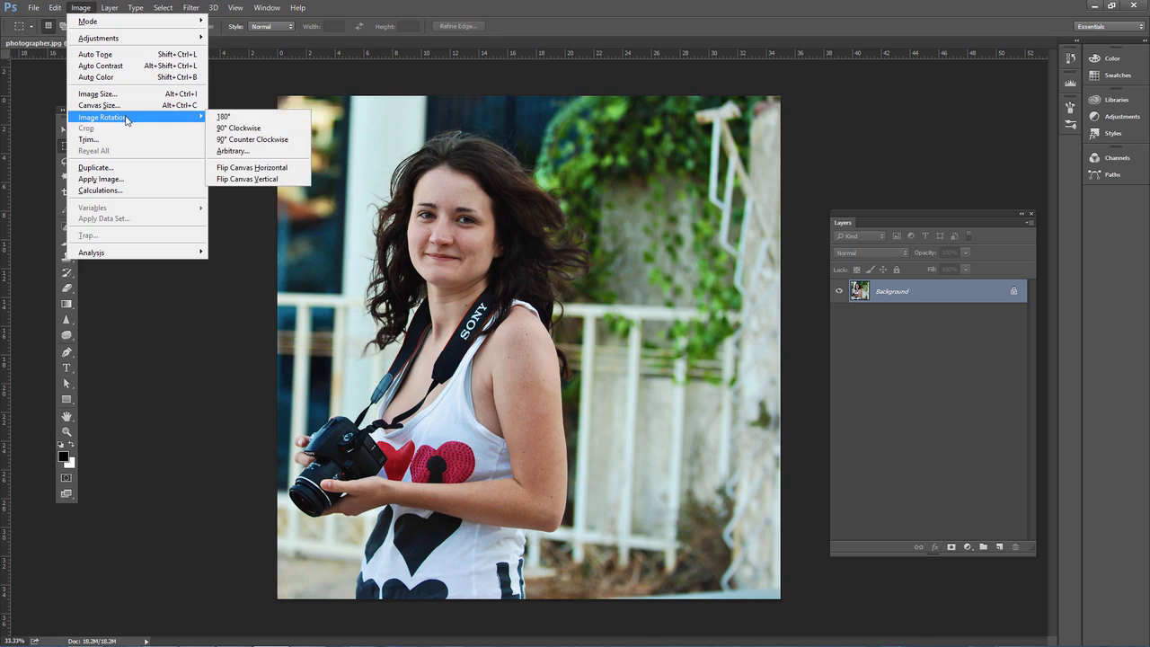
{"action": "left_click", "coordinate": [240, 152]}
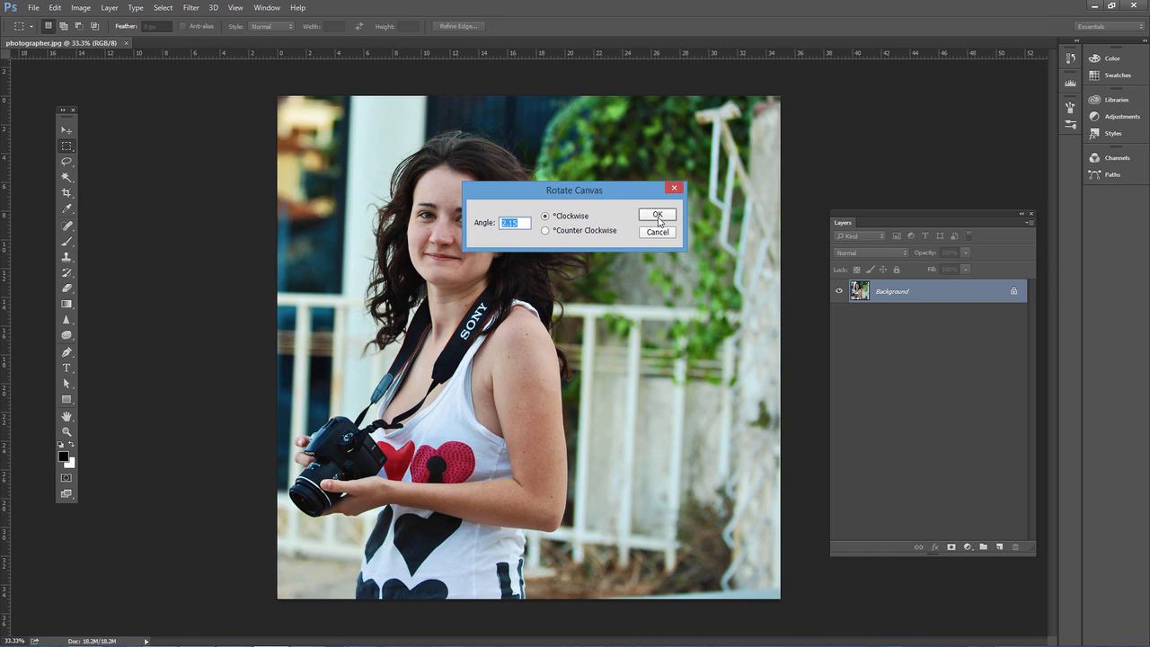
{"action": "left_click", "coordinate": [658, 216]}
{"action": "left_click", "coordinate": [55, 7]}
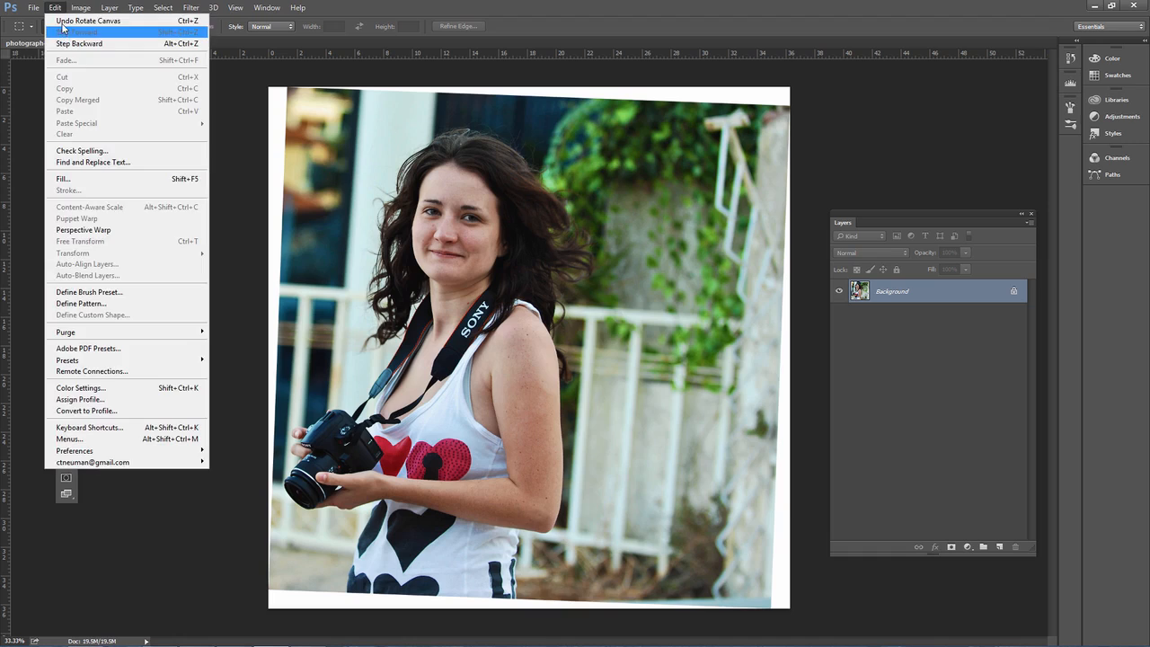
{"action": "left_click", "coordinate": [63, 20]}
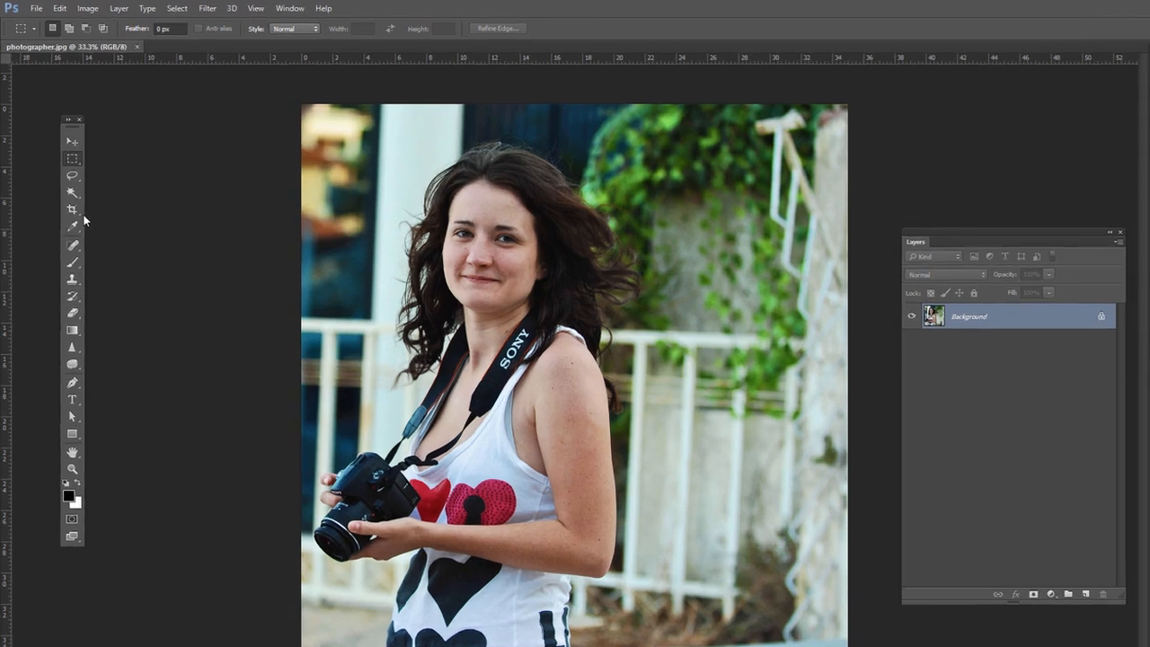
Step: Try the Crop tool's Straighten option along the white railing, apply the resulting crop, and undo it
{"action": "left_click", "coordinate": [67, 193]}
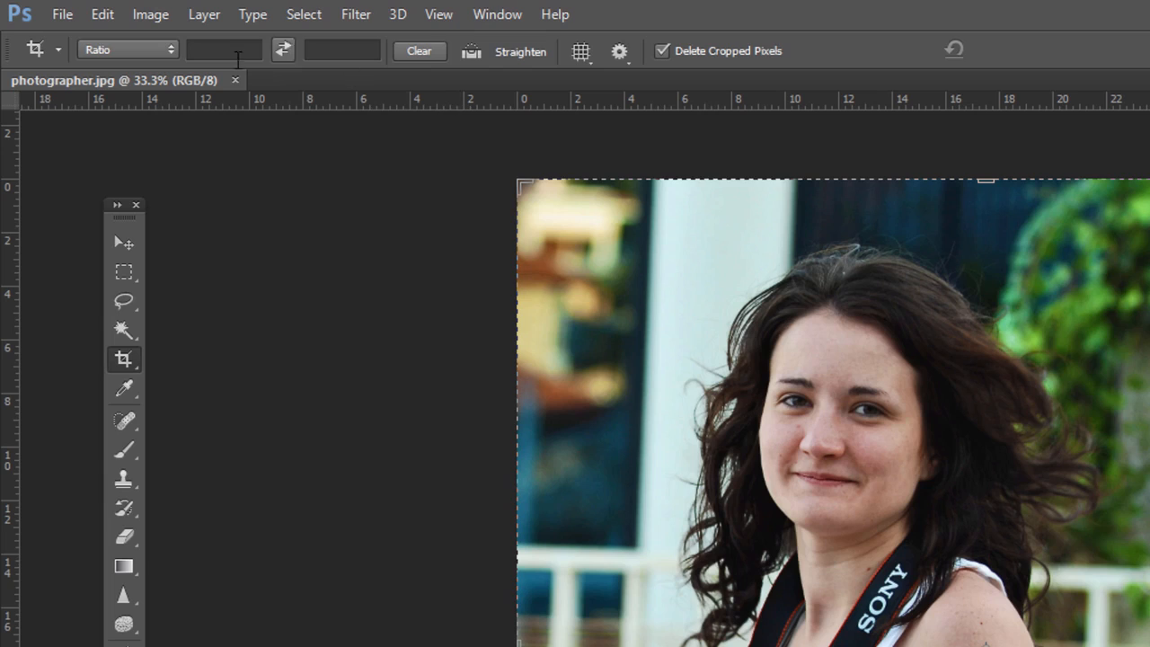
{"action": "left_click", "coordinate": [352, 46]}
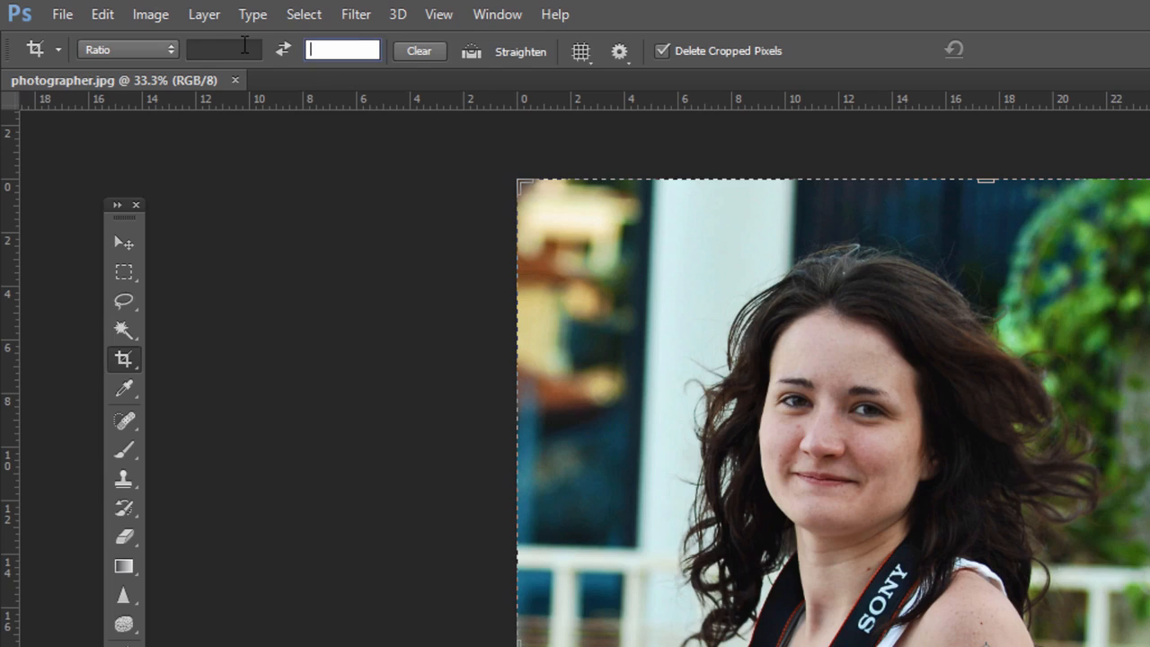
{"action": "left_click", "coordinate": [214, 46]}
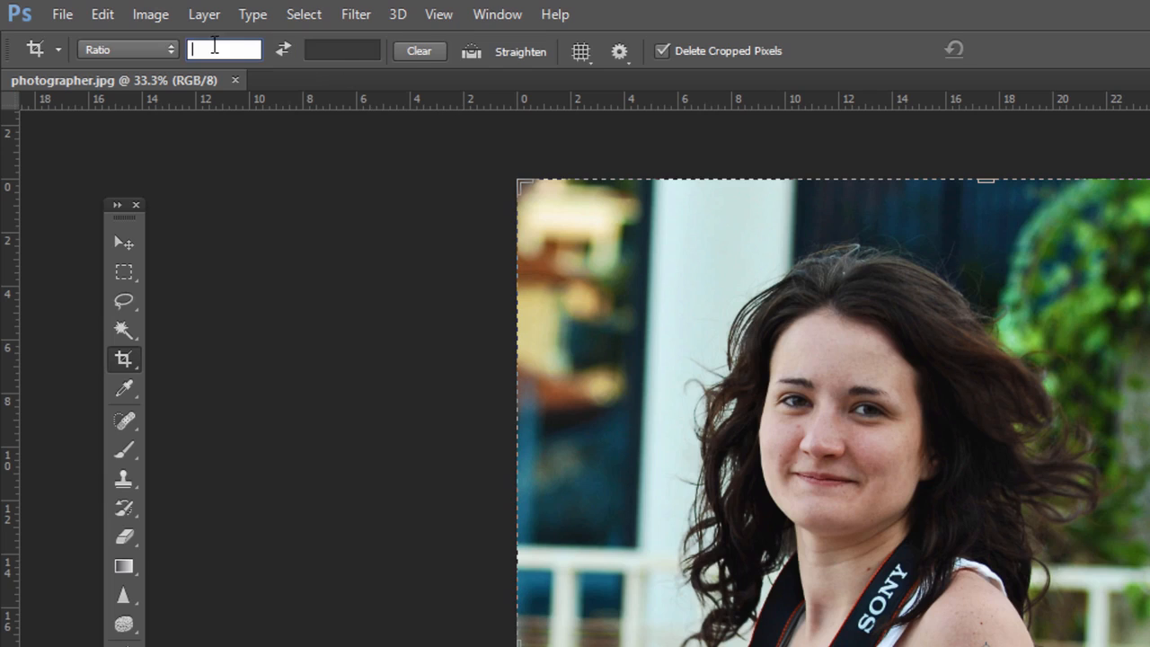
{"action": "left_click", "coordinate": [492, 61]}
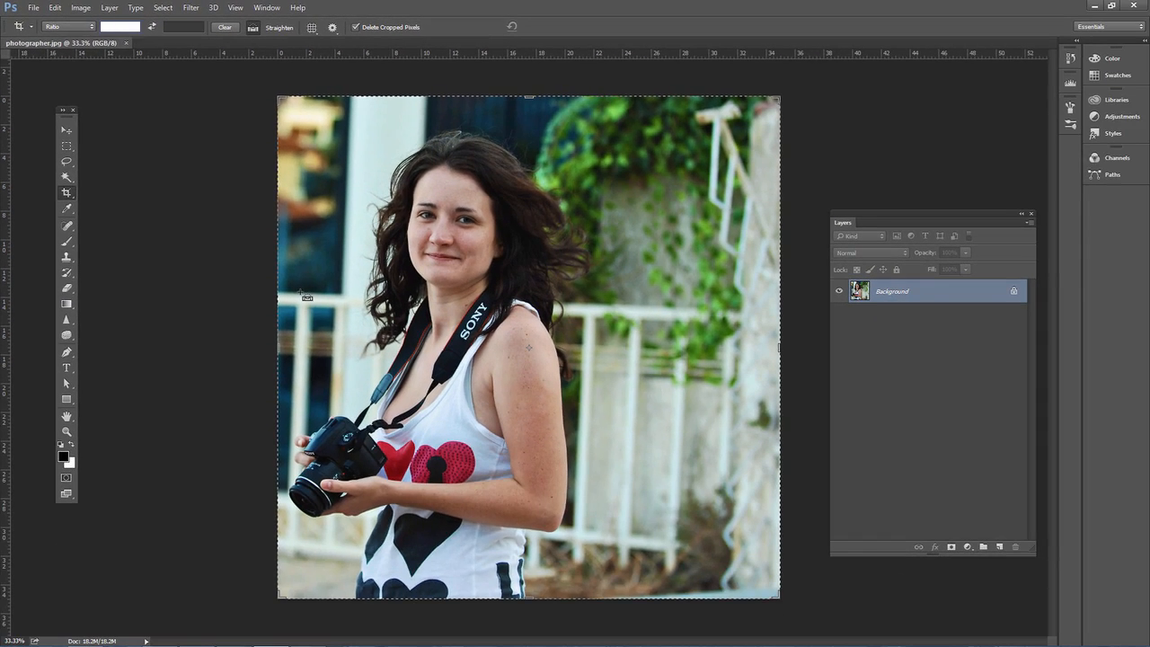
{"action": "left_click_drag", "start_coordinate": [343, 334], "coordinate": [771, 343]}
{"action": "left_click_drag", "start_coordinate": [672, 302], "coordinate": [713, 310]}
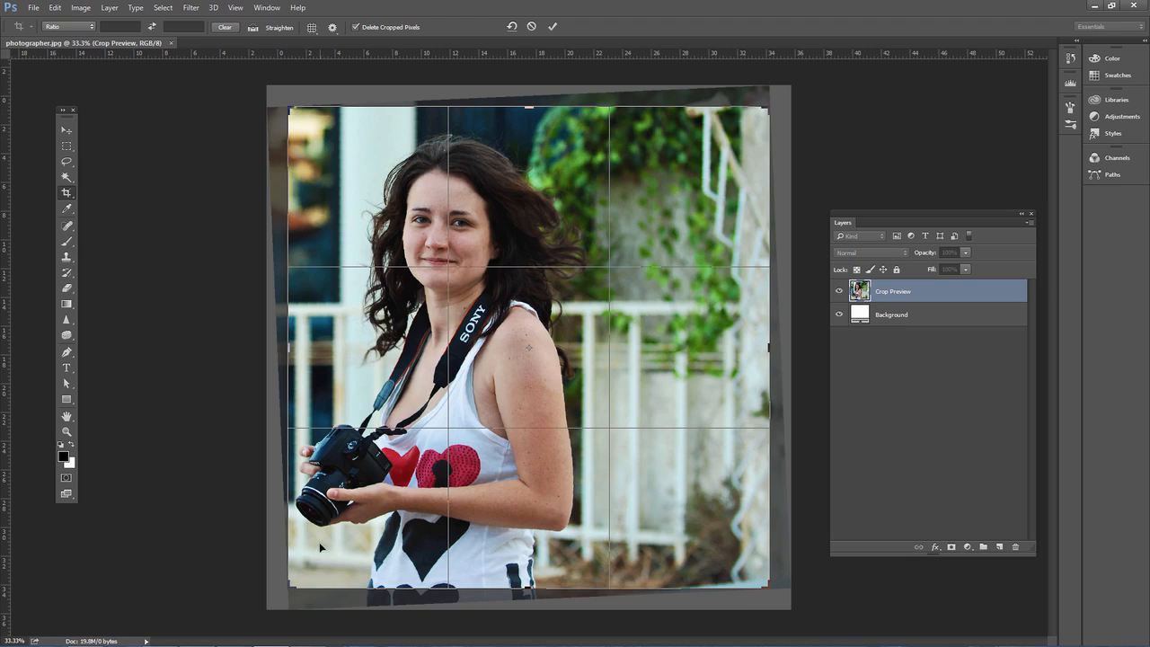
{"action": "key", "text": "Return"}
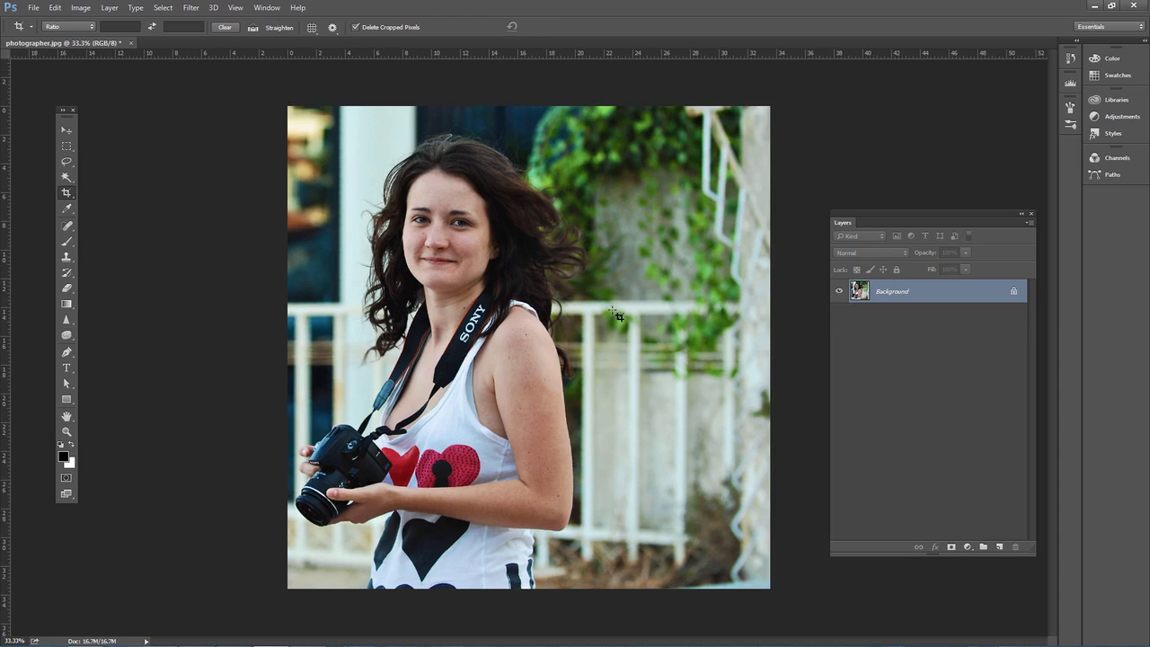
{"action": "left_click", "coordinate": [54, 7]}
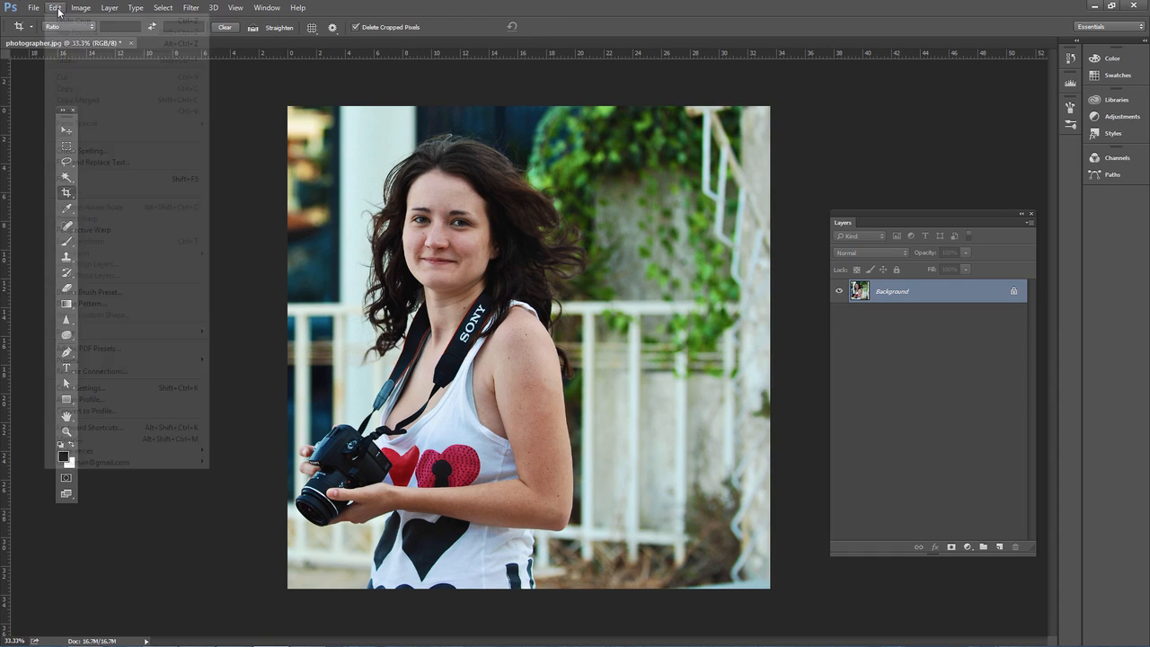
{"action": "left_click", "coordinate": [71, 21]}
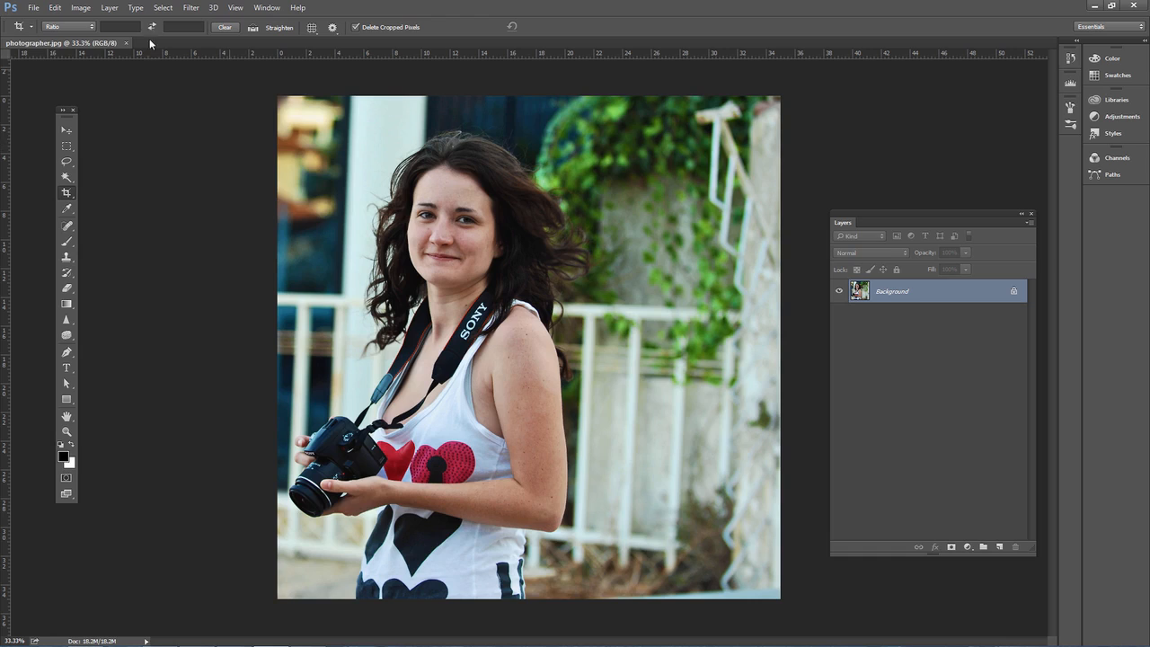
Step: Straighten the photo along the railing and apply a crop extended to include the rotated photo's outer corners
{"action": "left_click", "coordinate": [253, 27]}
{"action": "left_click_drag", "start_coordinate": [316, 298], "coordinate": [740, 310]}
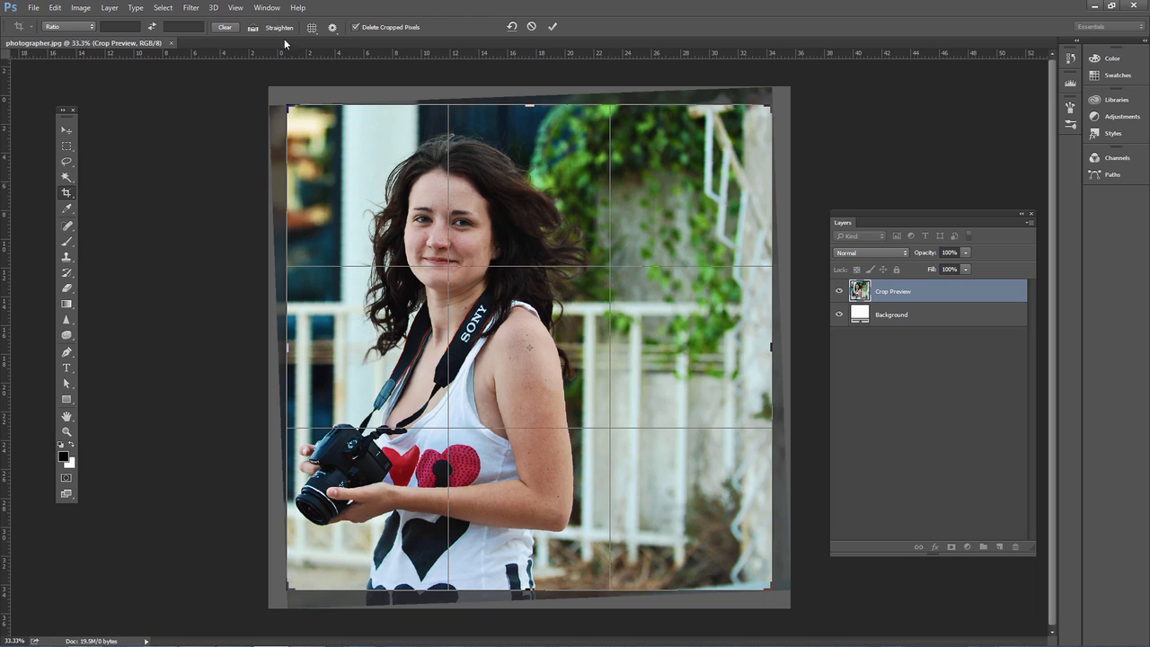
{"action": "left_click_drag", "start_coordinate": [288, 107], "coordinate": [272, 89]}
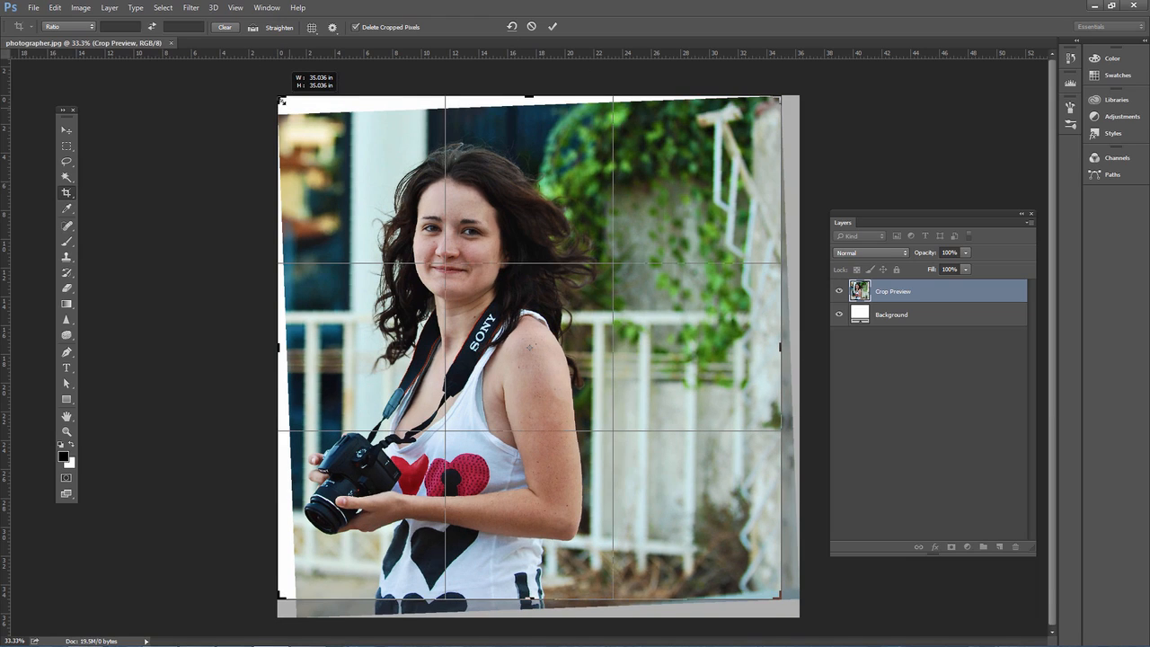
{"action": "mouse_move", "coordinate": [784, 592]}
{"action": "left_mouse_down"}
{"action": "mouse_move", "coordinate": [798, 611]}
{"action": "mouse_move", "coordinate": [773, 594]}
{"action": "left_mouse_up"}
{"action": "key", "text": "Return"}
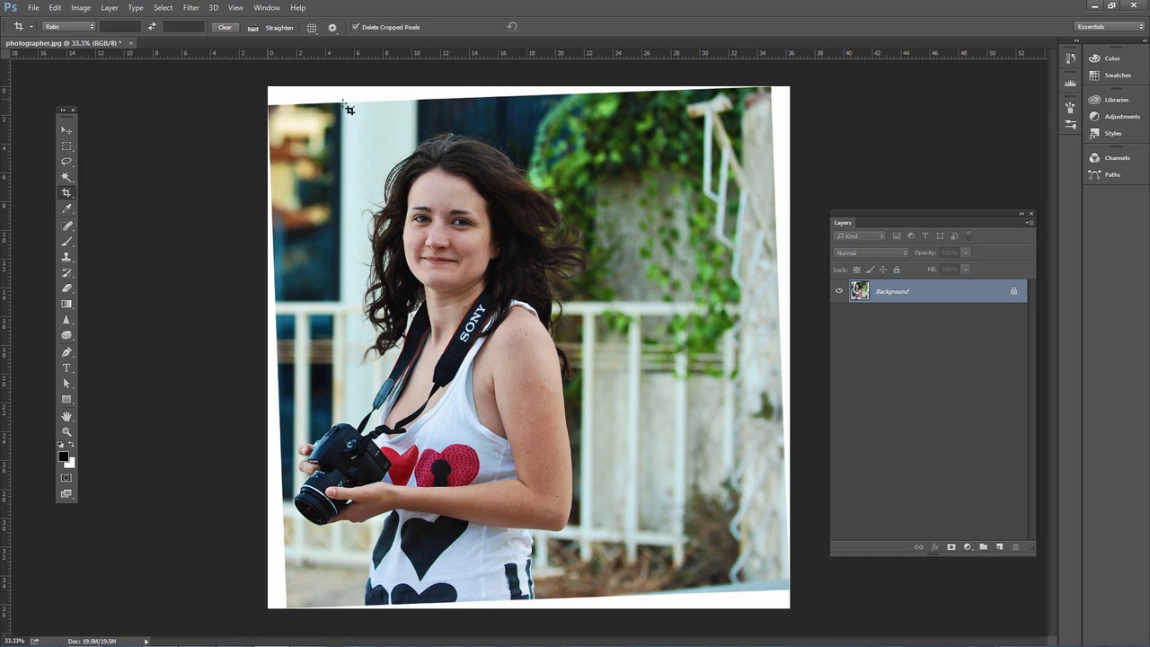
Step: Fill a rectangular selection over the white strip along the photo's top edge with Content-Aware, and deselect it
{"action": "left_click", "coordinate": [66, 149]}
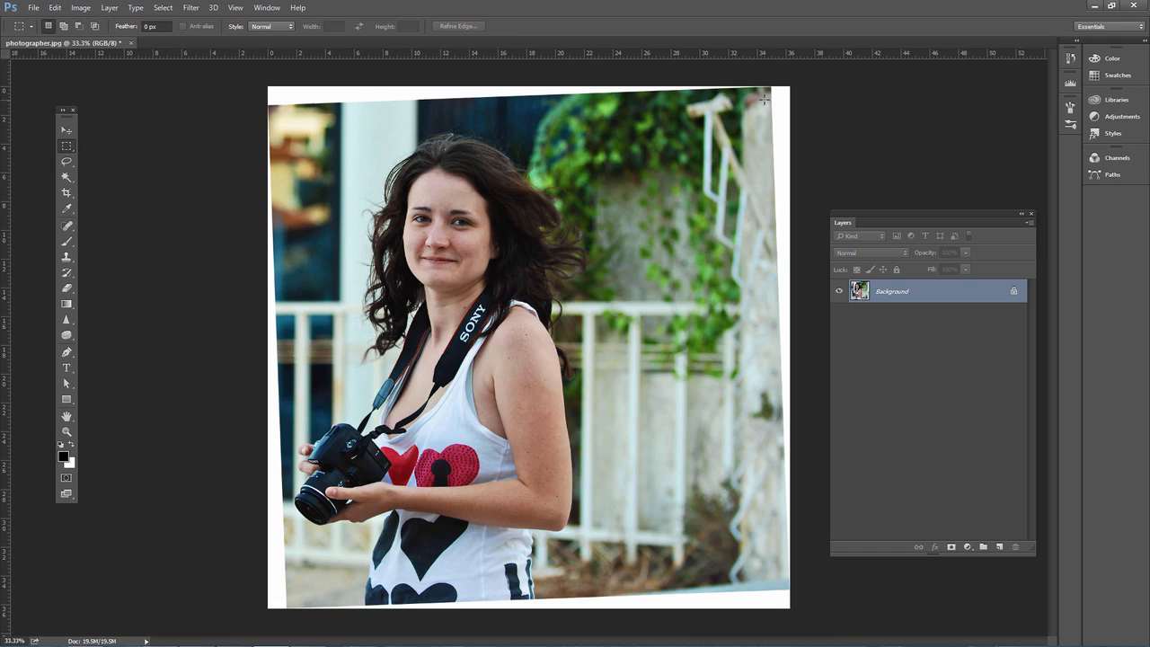
{"action": "left_click_drag", "start_coordinate": [769, 94], "coordinate": [334, 46]}
{"action": "left_click", "coordinate": [774, 115]}
{"action": "left_click_drag", "start_coordinate": [770, 109], "coordinate": [245, 36]}
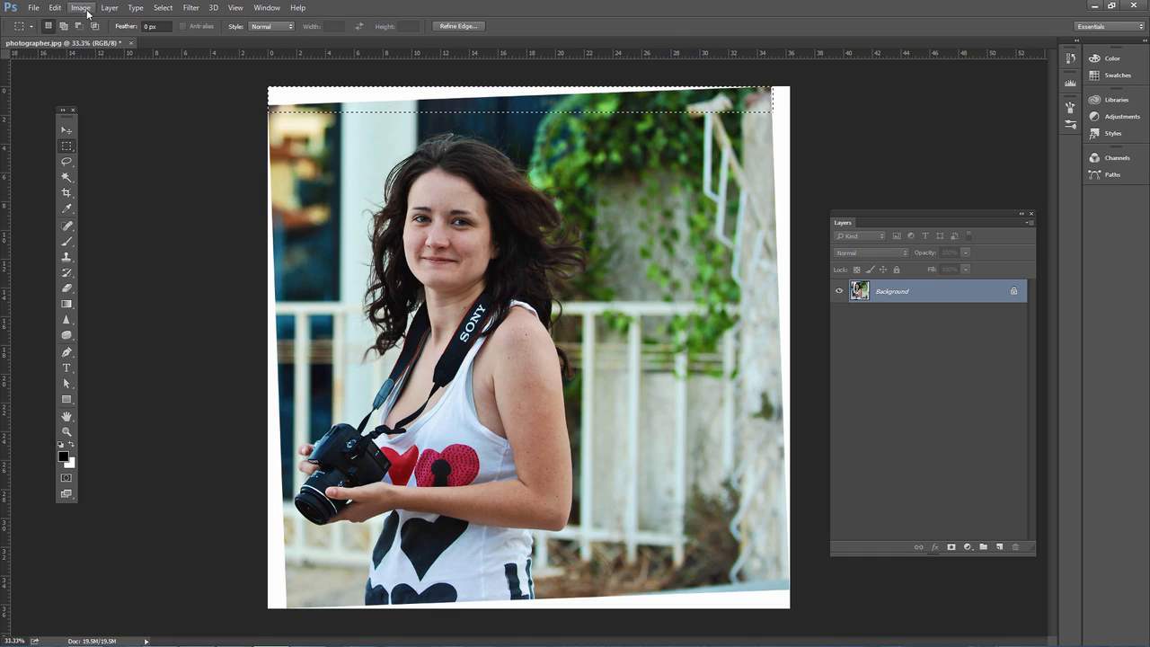
{"action": "left_click", "coordinate": [55, 8]}
{"action": "left_click", "coordinate": [63, 178]}
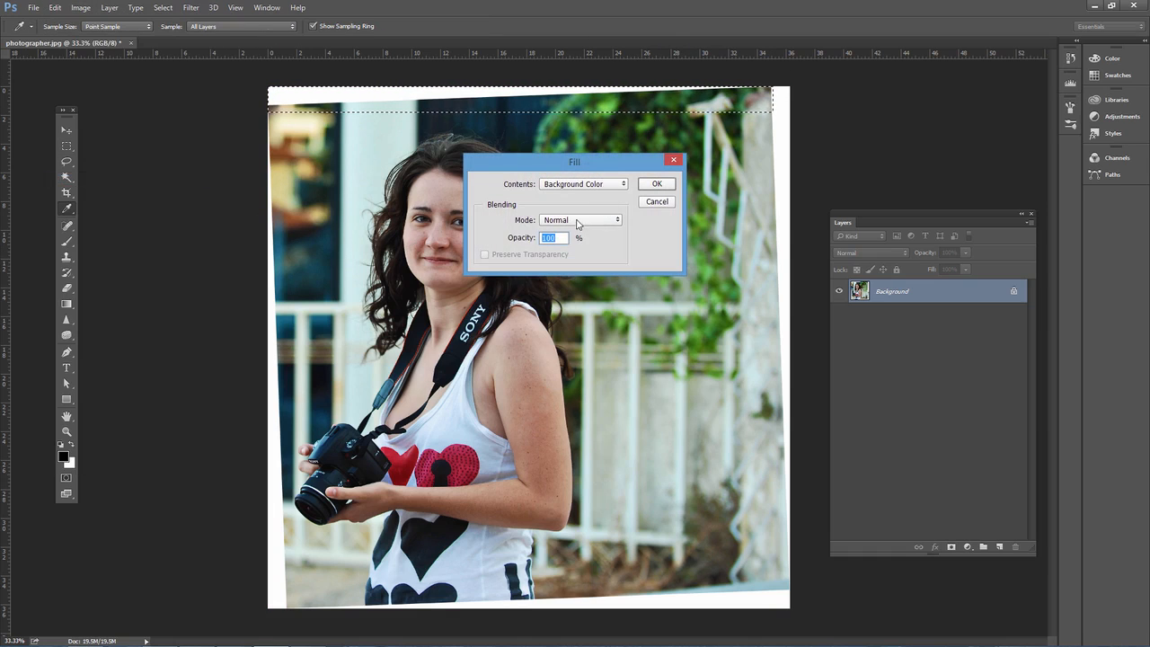
{"action": "left_click", "coordinate": [588, 185]}
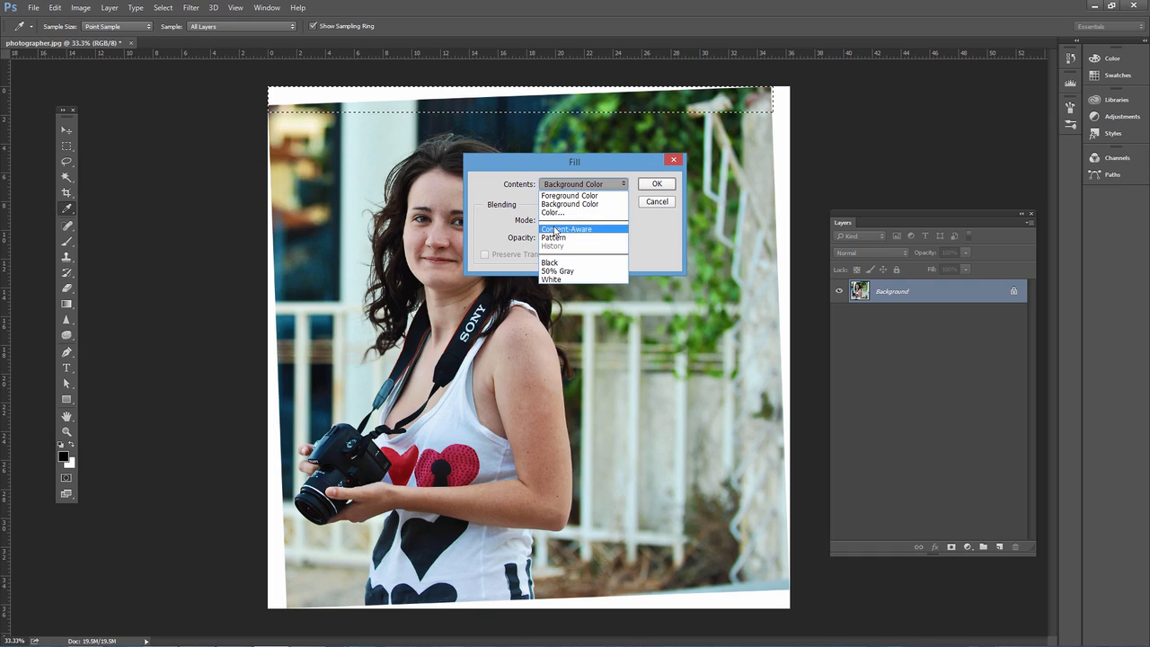
{"action": "left_click", "coordinate": [573, 218]}
{"action": "left_click", "coordinate": [656, 183]}
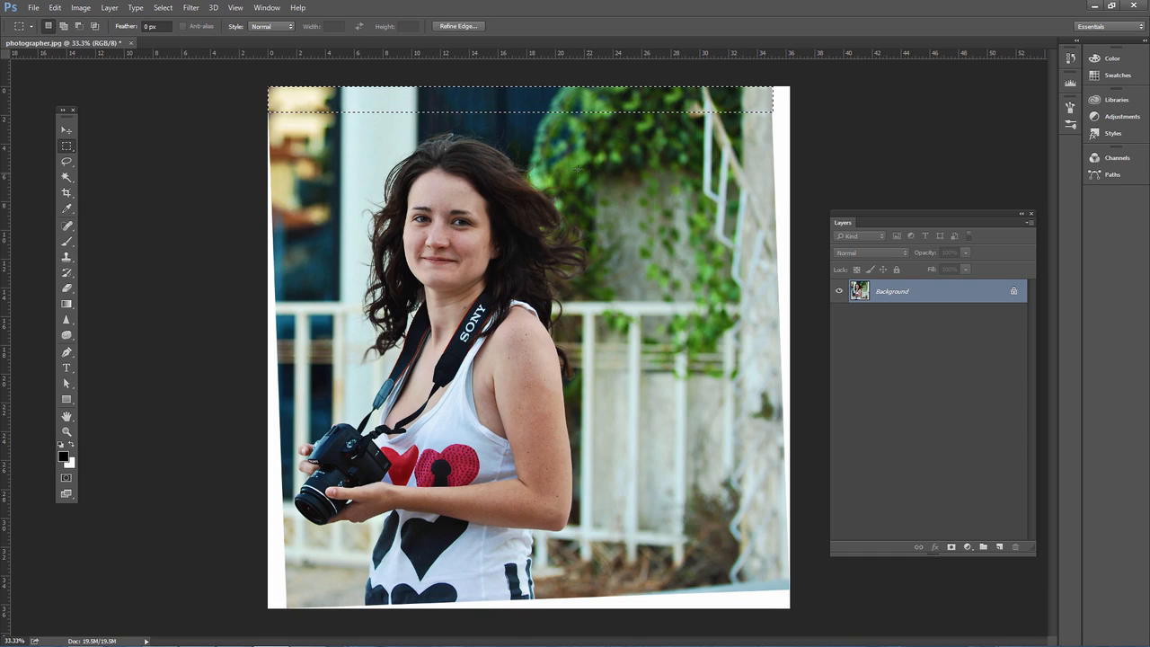
{"action": "key", "text": "ctrl+d"}
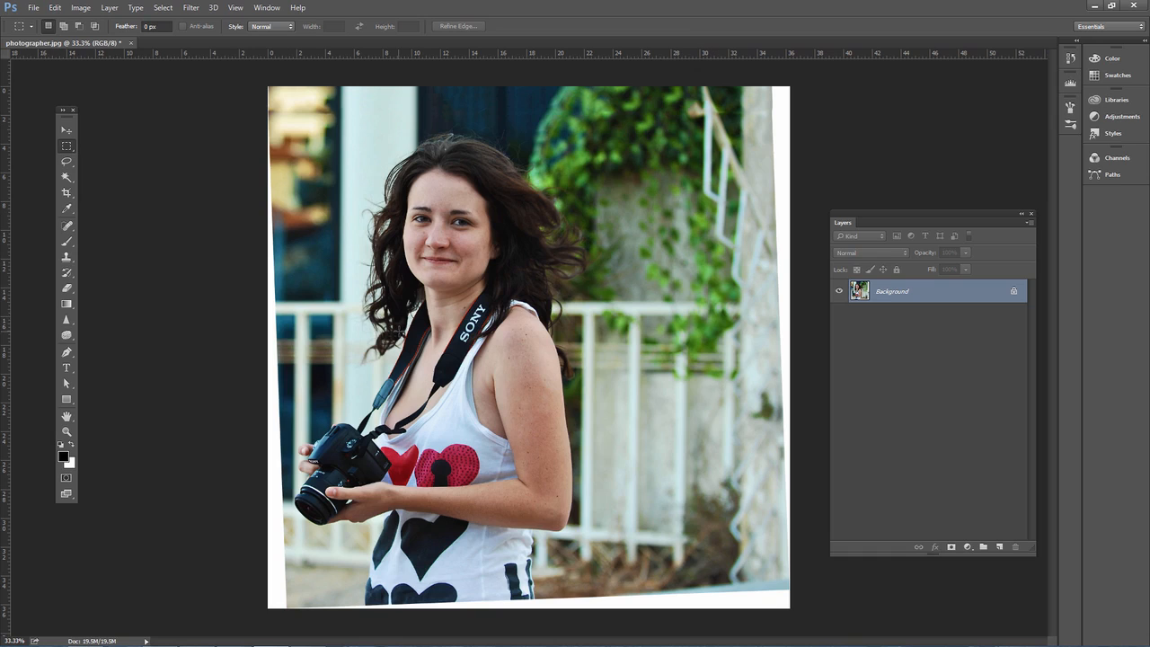
Step: Step back through the history to undo the Content-Aware fill, the selection and the extended straightening crop
{"action": "left_click", "coordinate": [33, 7]}
{"action": "mouse_move", "coordinate": [55, 8]}
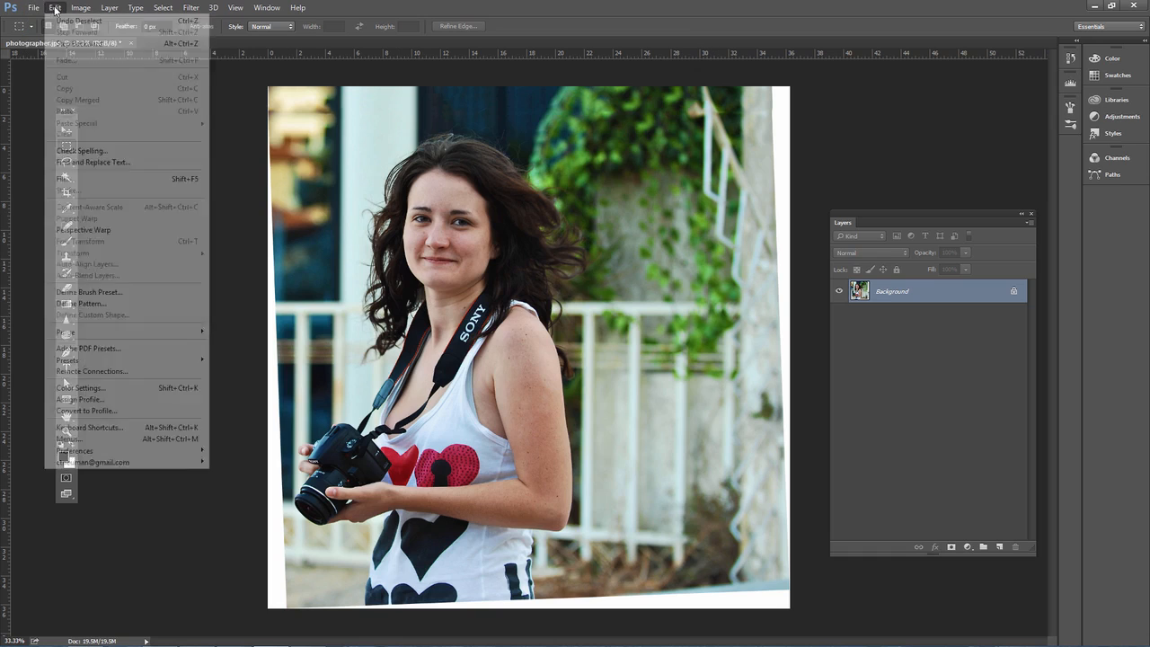
{"action": "left_click", "coordinate": [61, 43]}
{"action": "left_click", "coordinate": [54, 7]}
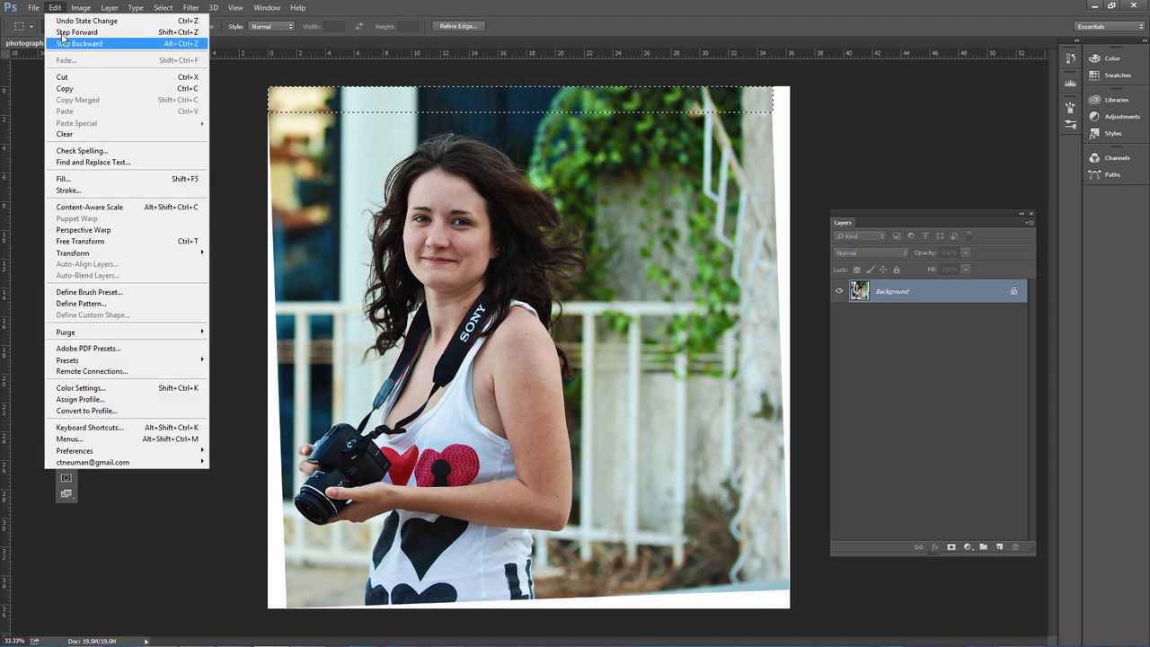
{"action": "left_click", "coordinate": [61, 42]}
{"action": "left_click", "coordinate": [55, 7]}
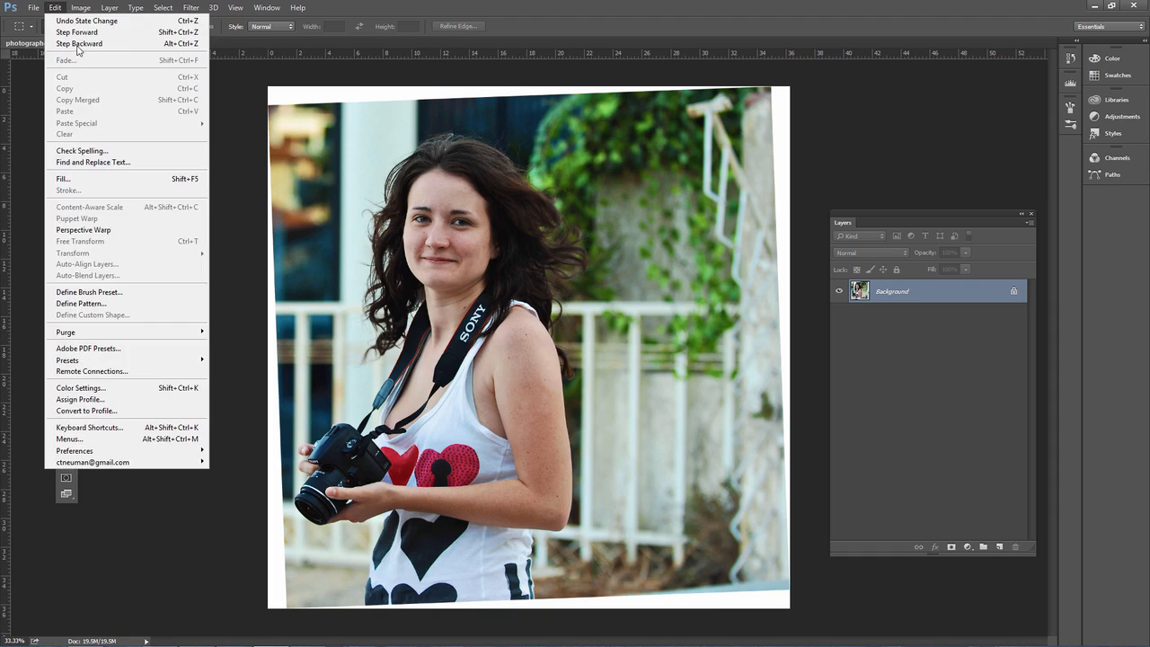
{"action": "left_click", "coordinate": [61, 43]}
{"action": "left_click", "coordinate": [55, 7]}
{"action": "left_click", "coordinate": [61, 43]}
{"action": "left_click", "coordinate": [55, 7]}
{"action": "left_click", "coordinate": [61, 43]}
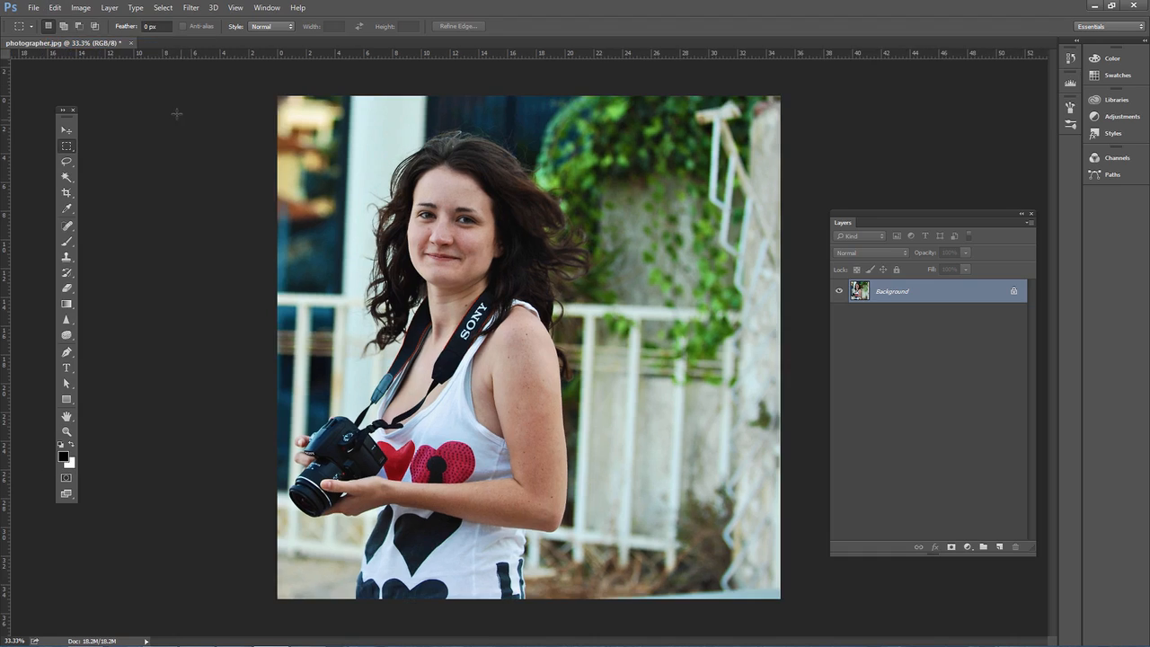
Step: Start a crop that slightly trims the photo's upper-left corner, using the Rule of Thirds overlay
{"action": "left_click", "coordinate": [70, 195]}
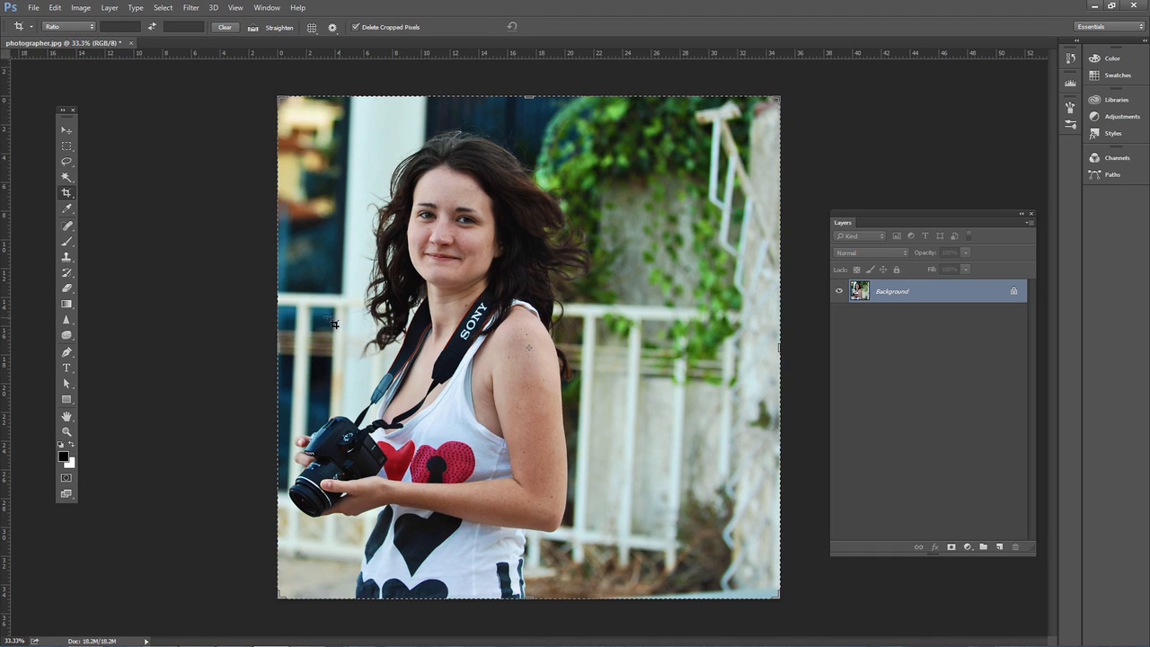
{"action": "left_click", "coordinate": [280, 99]}
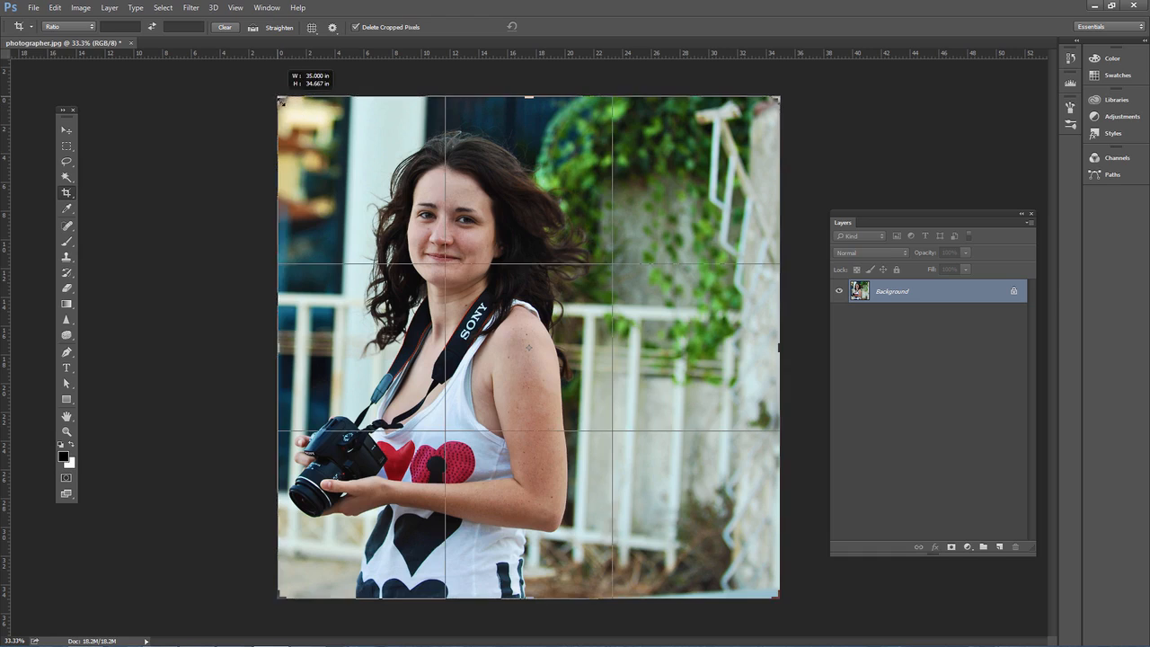
{"action": "left_click_drag", "start_coordinate": [281, 99], "coordinate": [284, 100]}
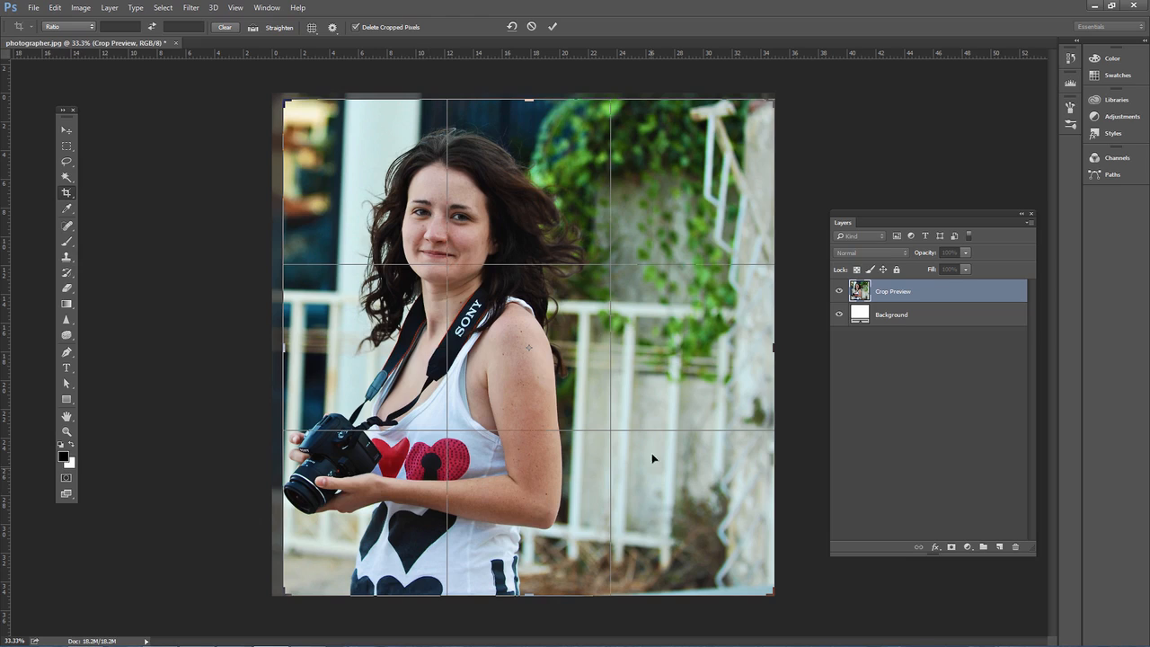
{"action": "left_click", "coordinate": [311, 27]}
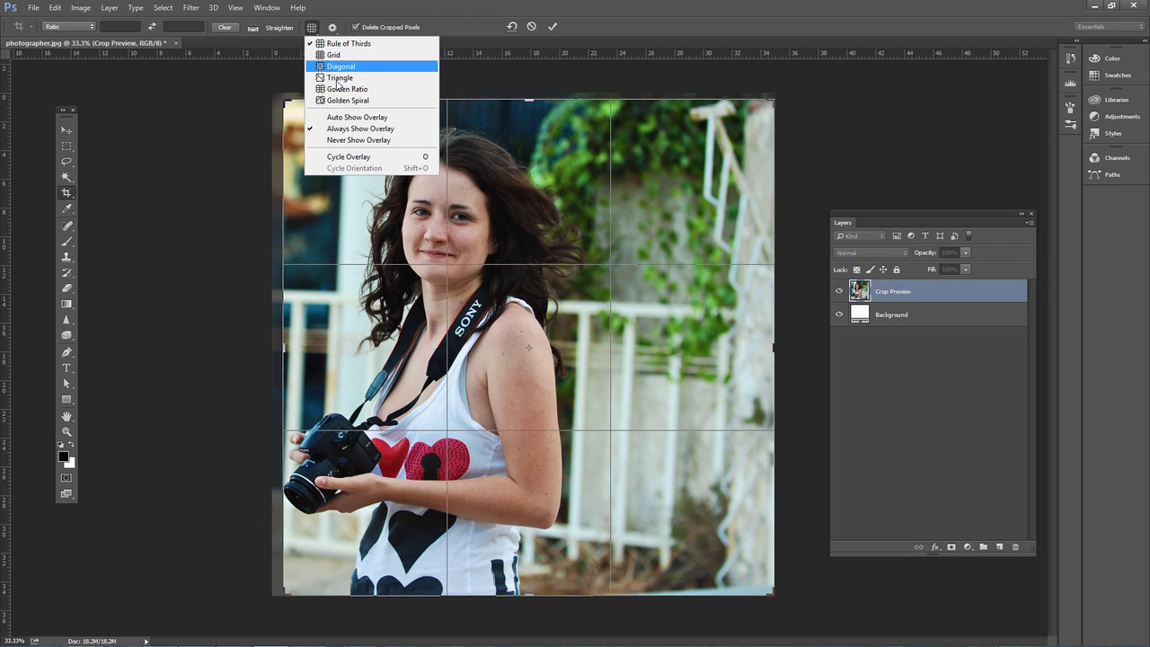
{"action": "left_click", "coordinate": [338, 44]}
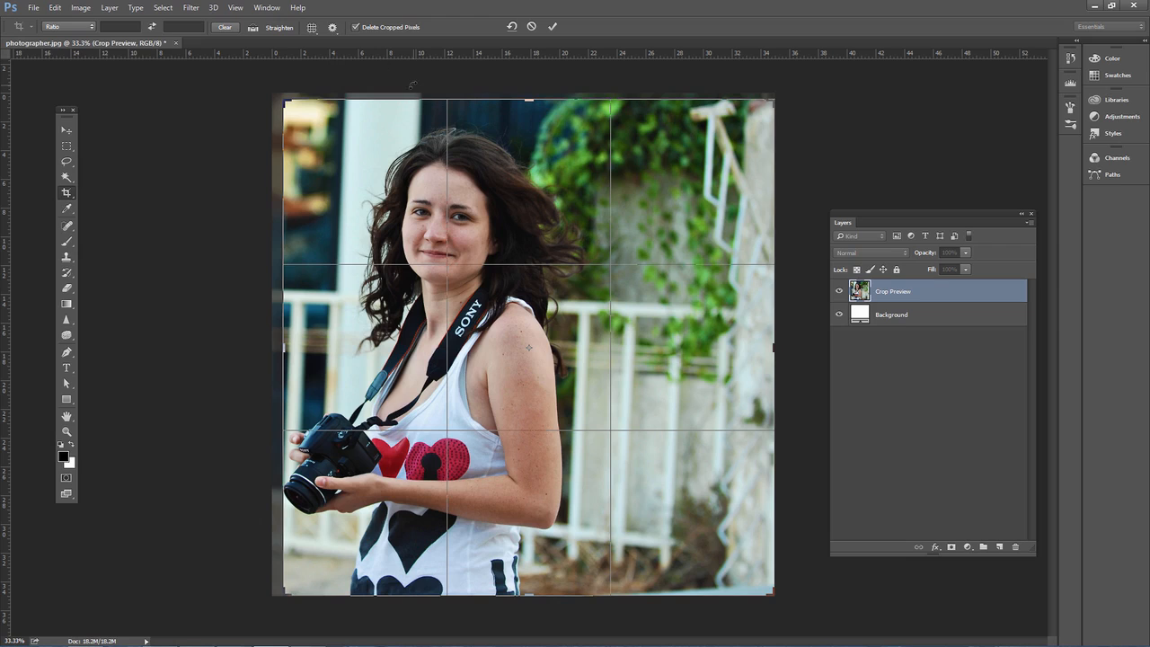
Step: Tighten the crop around the woman, reposition it to leave space above her head, and apply it
{"action": "left_click_drag", "start_coordinate": [778, 101], "coordinate": [760, 112]}
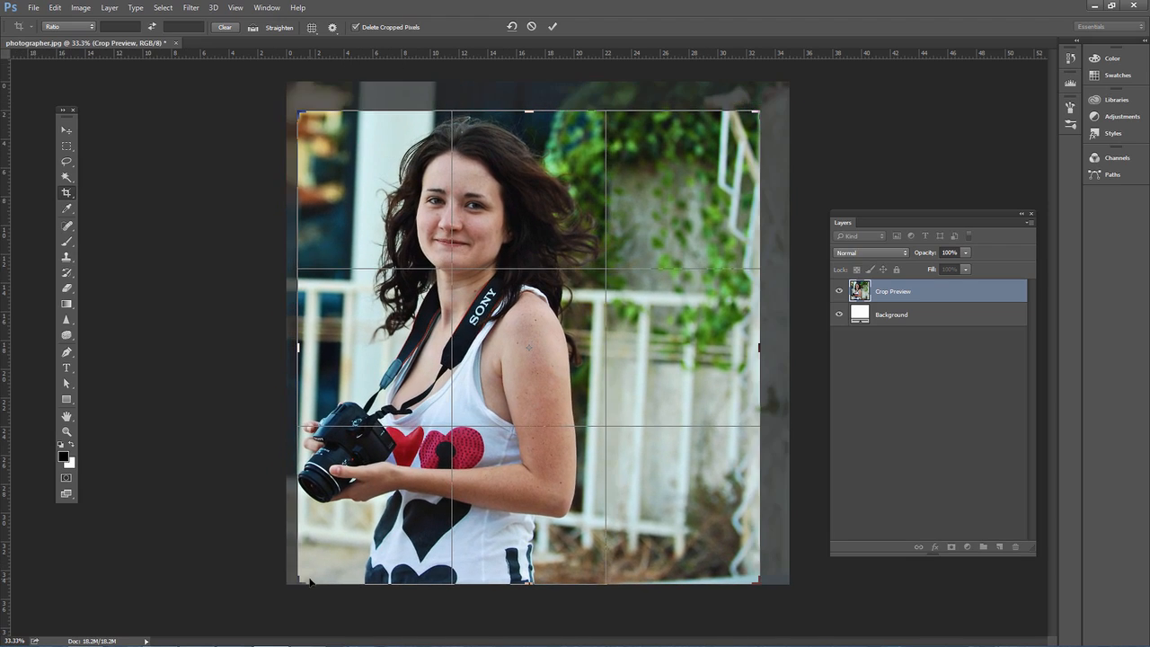
{"action": "left_click_drag", "start_coordinate": [299, 582], "coordinate": [297, 571]}
{"action": "left_click_drag", "start_coordinate": [529, 123], "coordinate": [529, 103]}
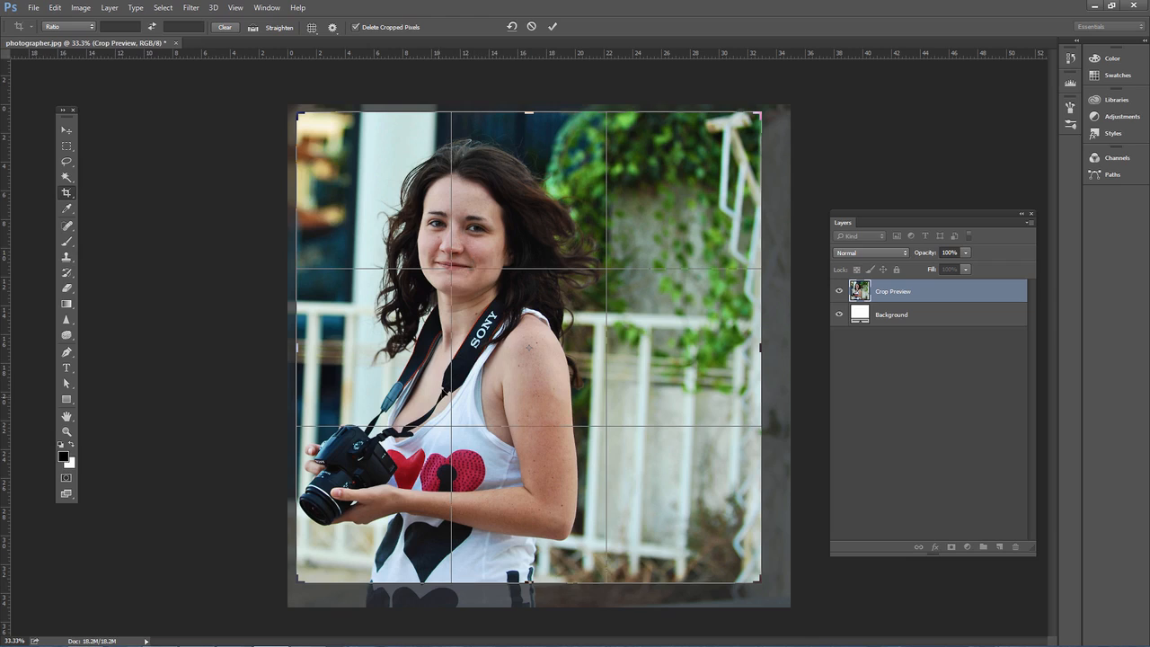
{"action": "key", "text": "Return"}
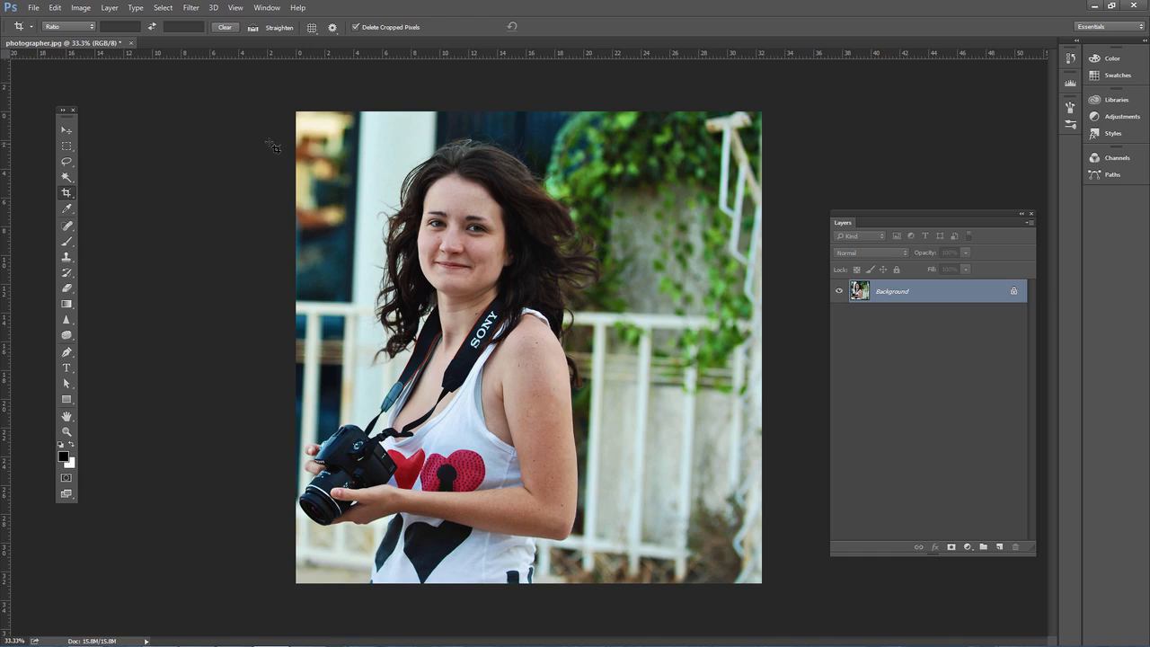
Step: Measure the tilt with a Ruler line about 2063 px long across the photo, just above the railing's top rail
{"action": "left_click", "coordinate": [65, 195]}
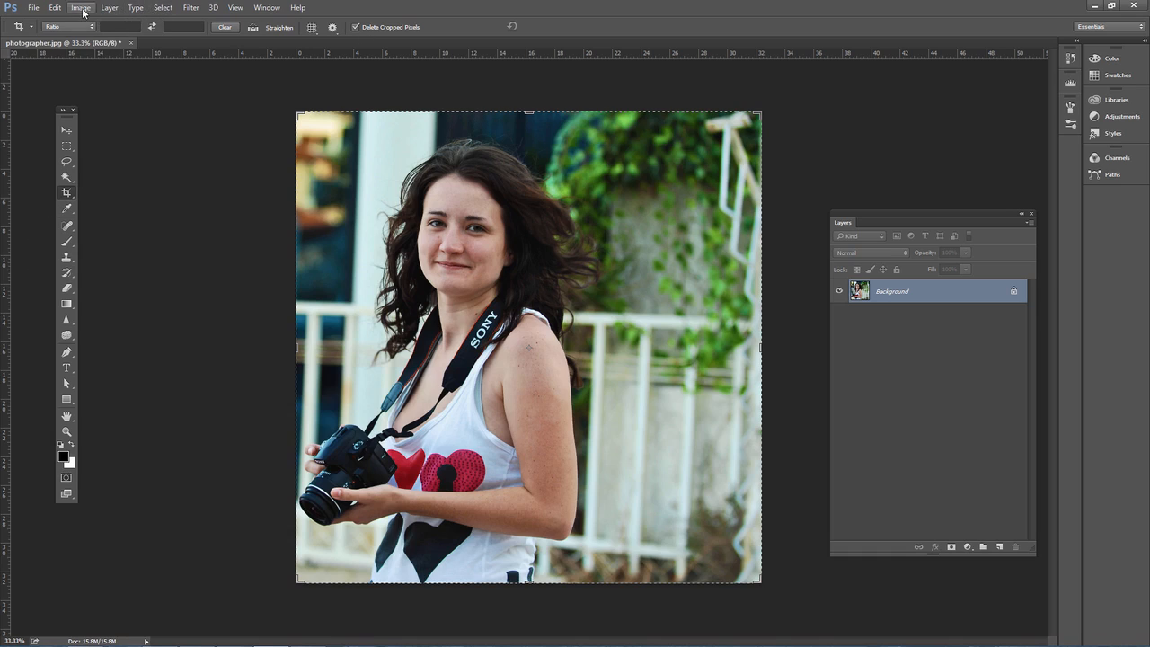
{"action": "left_click", "coordinate": [68, 212]}
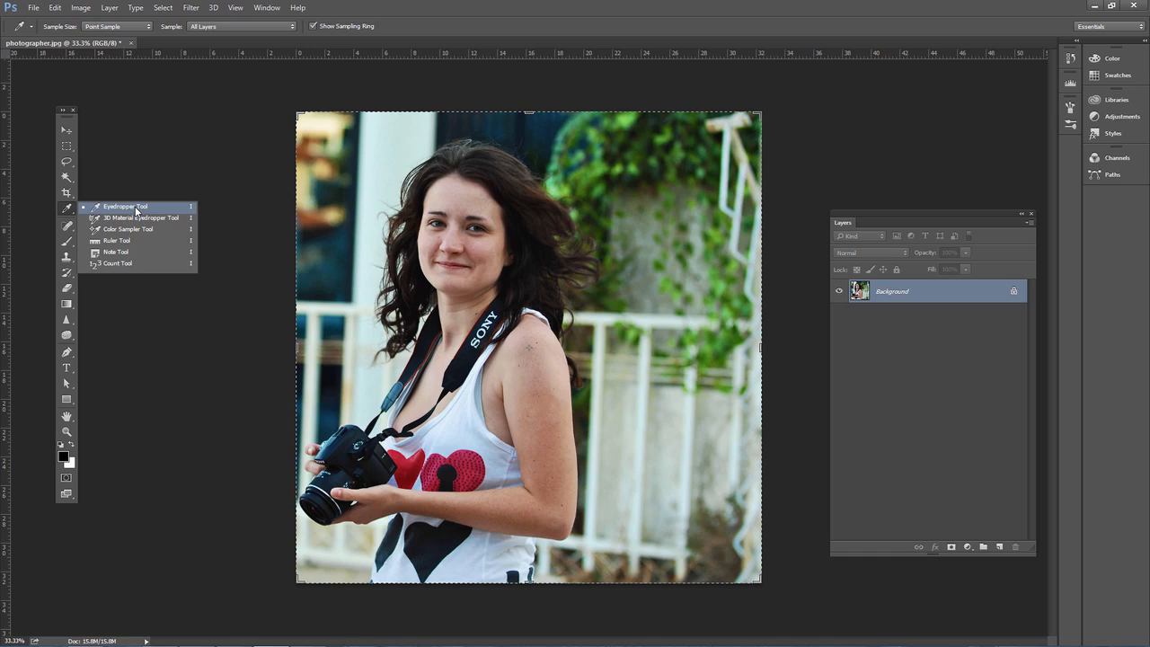
{"action": "left_click", "coordinate": [121, 244]}
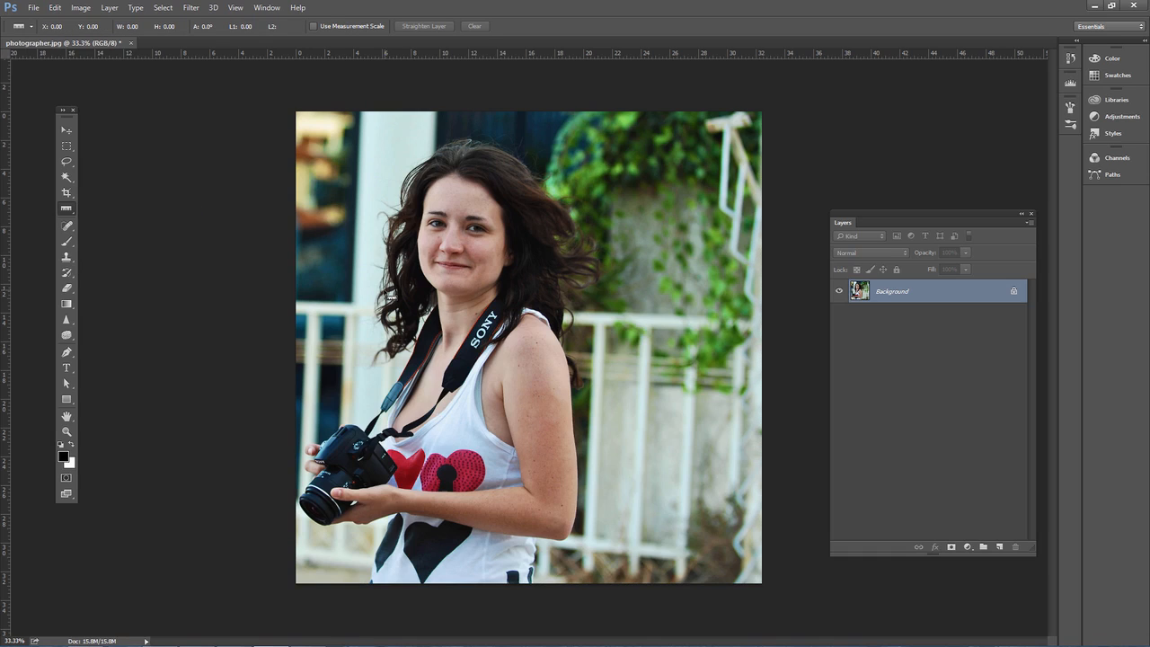
{"action": "left_click_drag", "start_coordinate": [318, 295], "coordinate": [719, 308]}
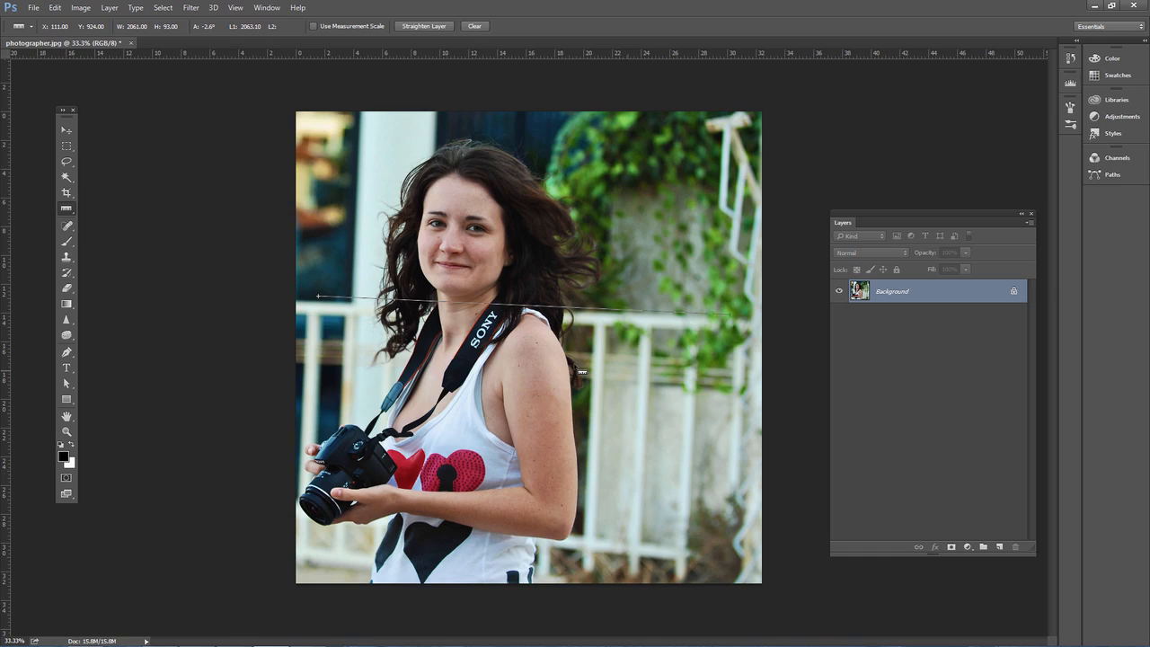
Step: Rotate the canvas by an arbitrary angle of 2.58° counter-clockwise to match the ruler line
{"action": "left_click", "coordinate": [59, 9]}
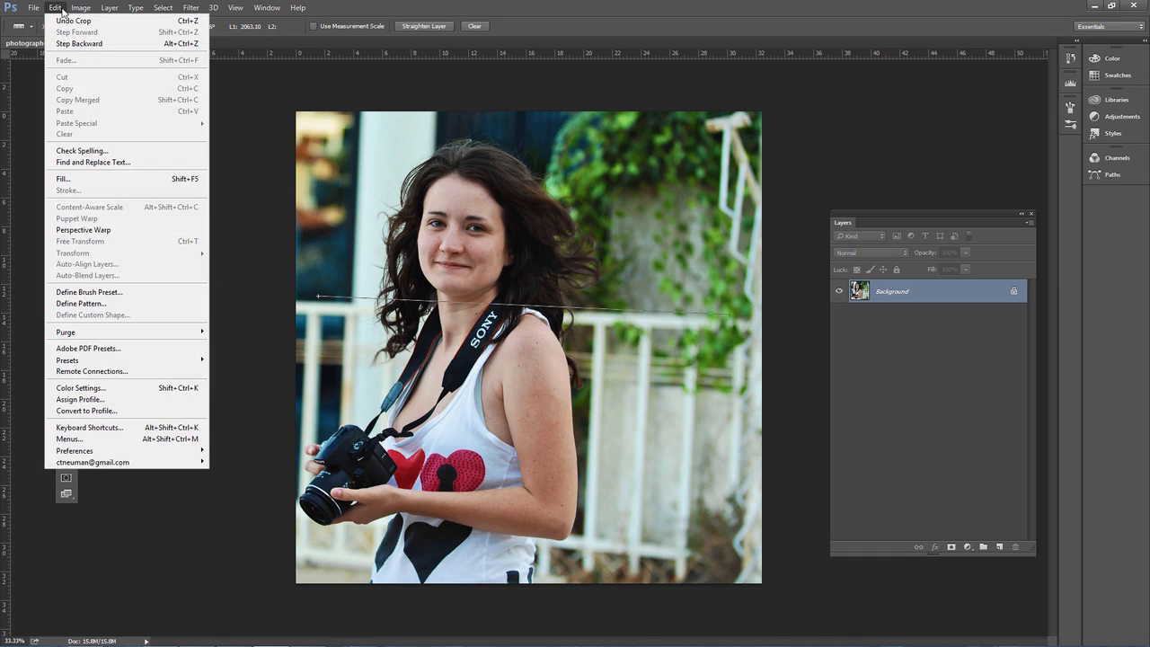
{"action": "mouse_move", "coordinate": [80, 8]}
{"action": "mouse_move", "coordinate": [134, 117]}
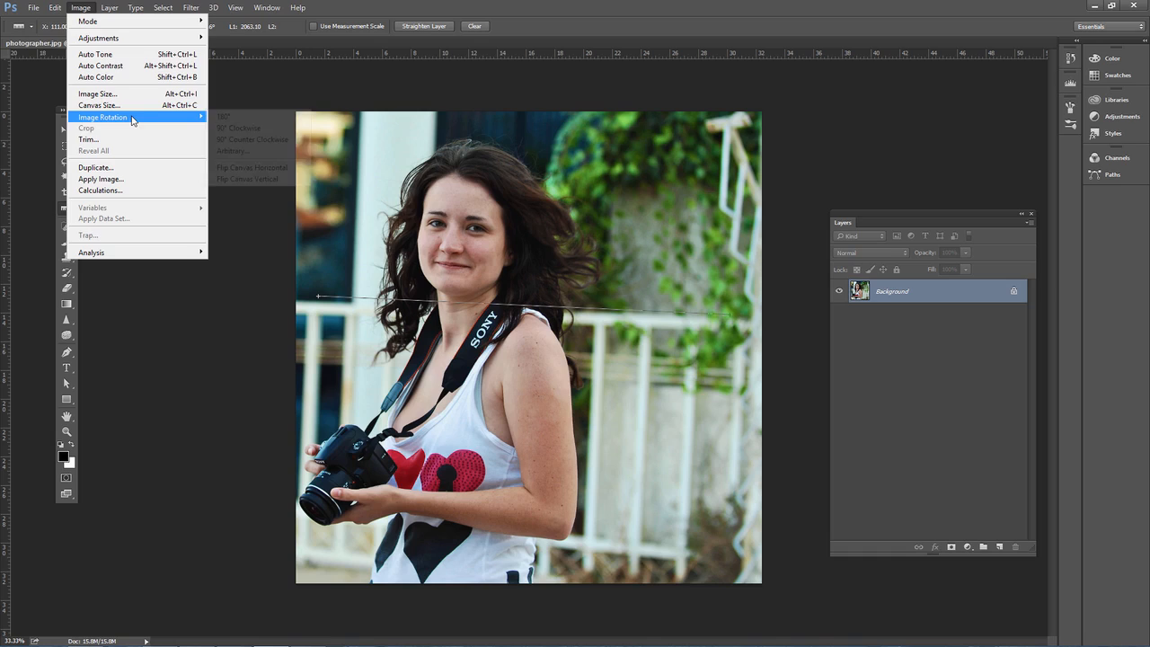
{"action": "left_click", "coordinate": [230, 151]}
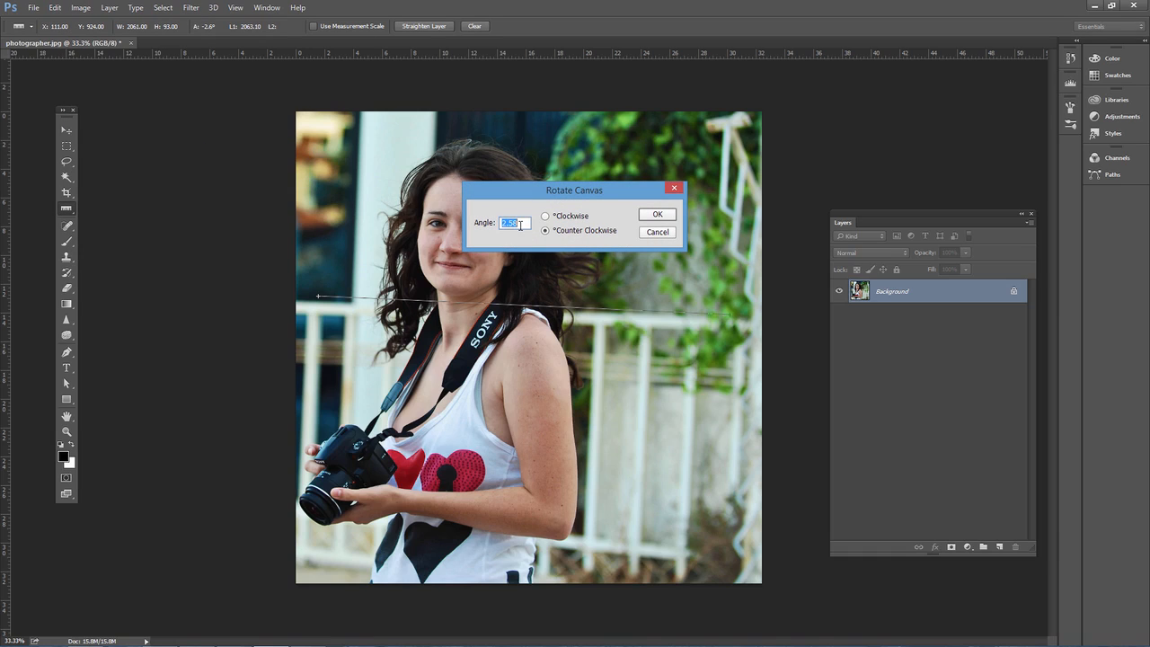
{"action": "left_click", "coordinate": [655, 219]}
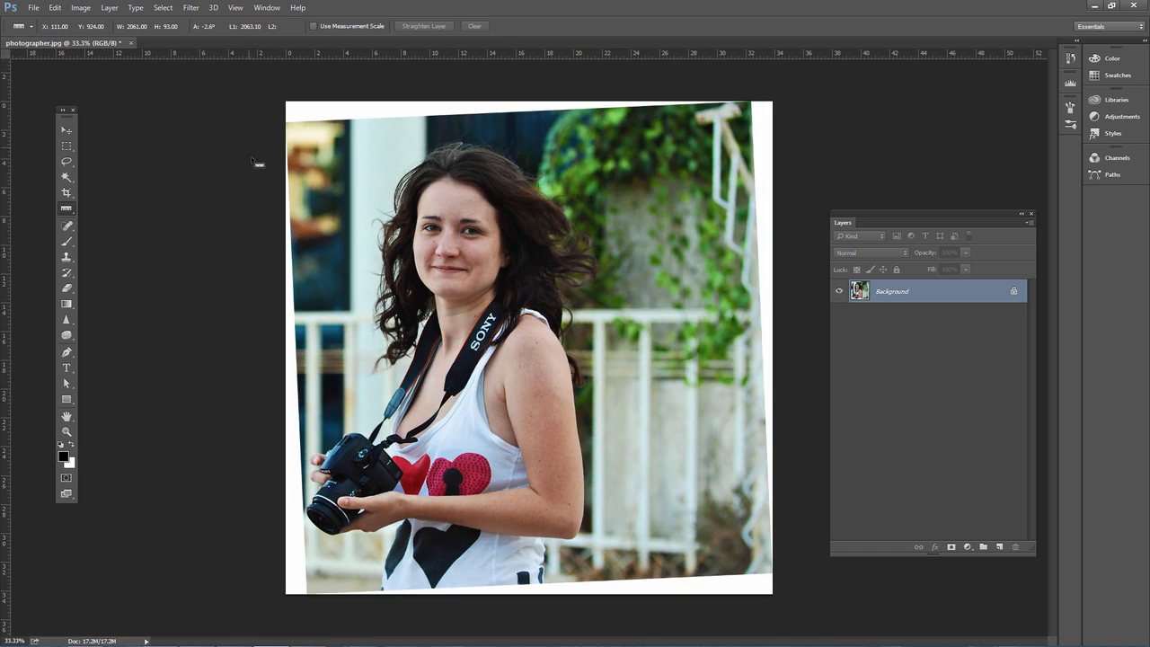
Step: Undo the canvas rotation and return to the Crop tool
{"action": "left_click", "coordinate": [55, 8]}
{"action": "left_click", "coordinate": [61, 22]}
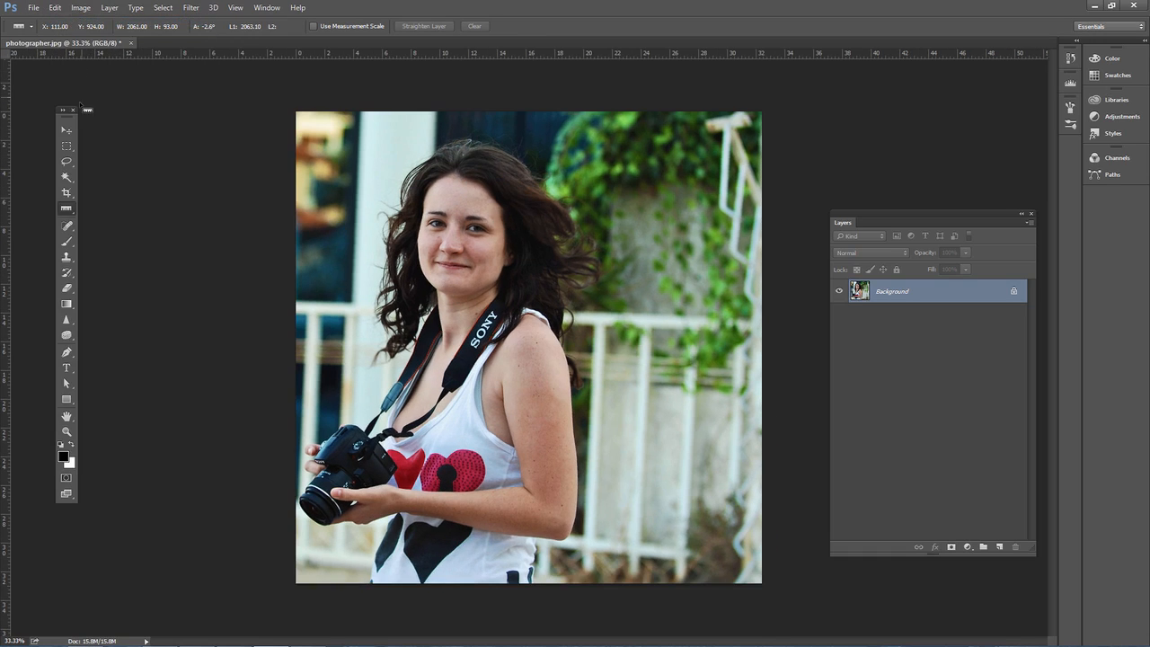
{"action": "left_click", "coordinate": [67, 192]}
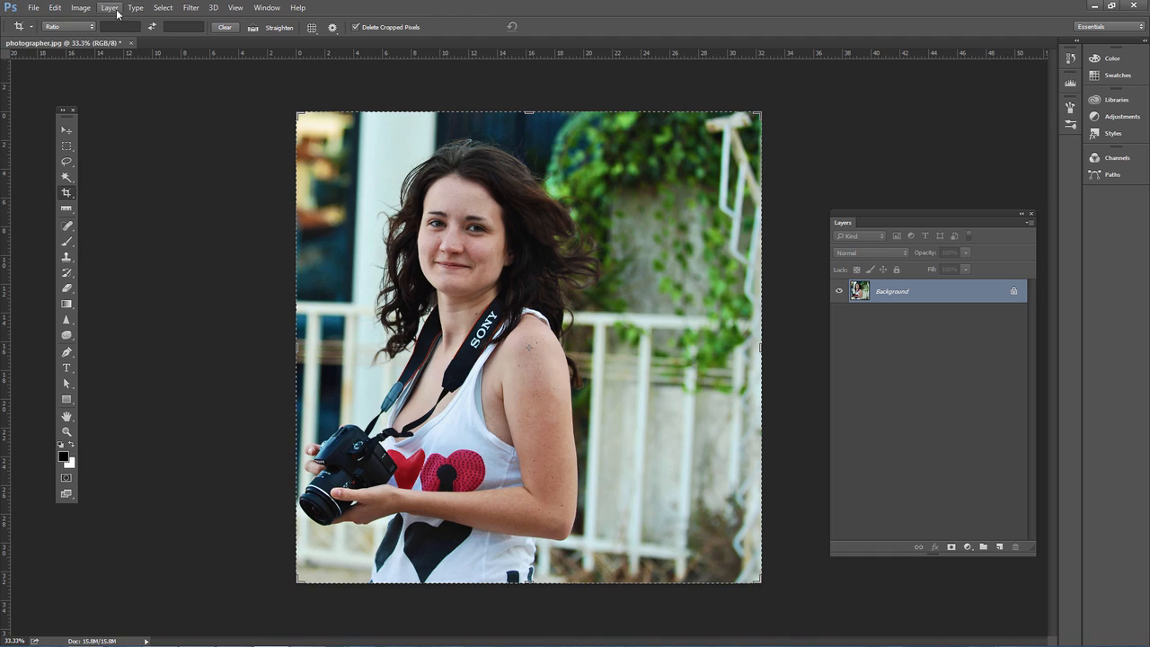
Step: Open the photo in the Camera Raw Filter and bring up the manual Lens Corrections settings
{"action": "left_click", "coordinate": [194, 8]}
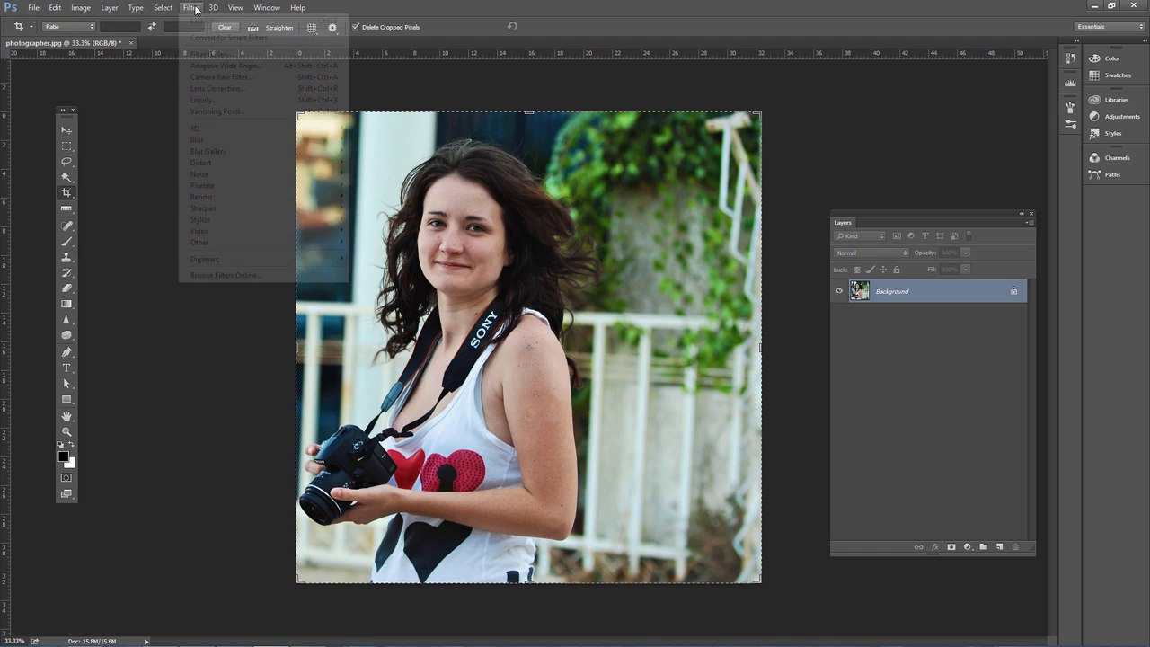
{"action": "left_click", "coordinate": [239, 79]}
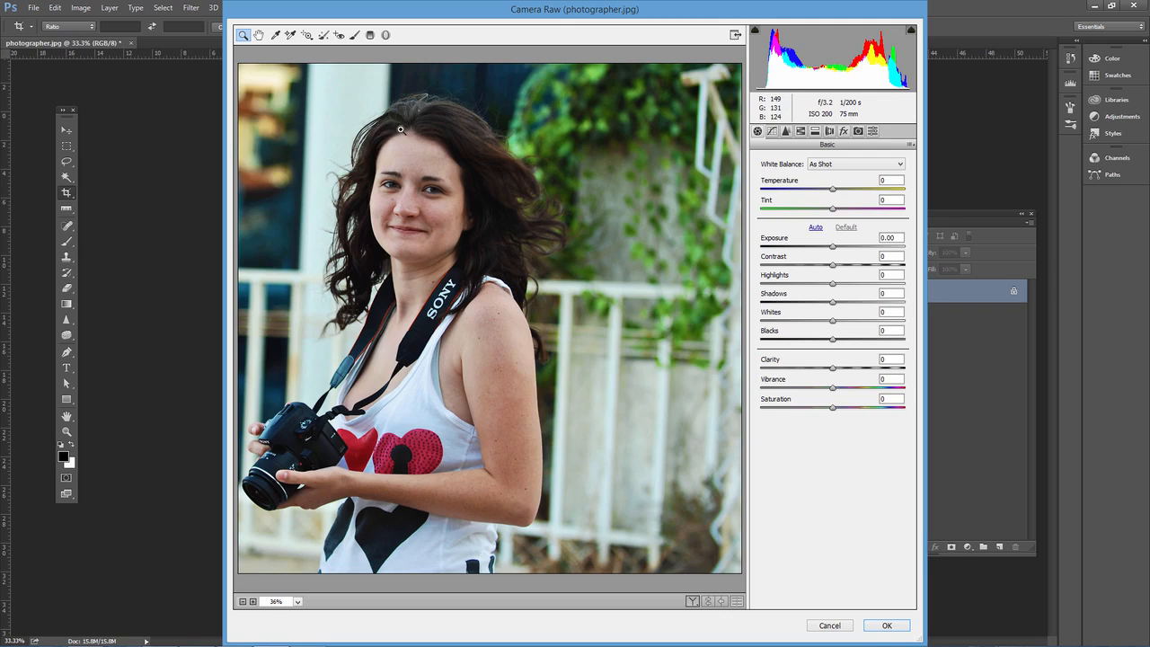
{"action": "left_click", "coordinate": [831, 132]}
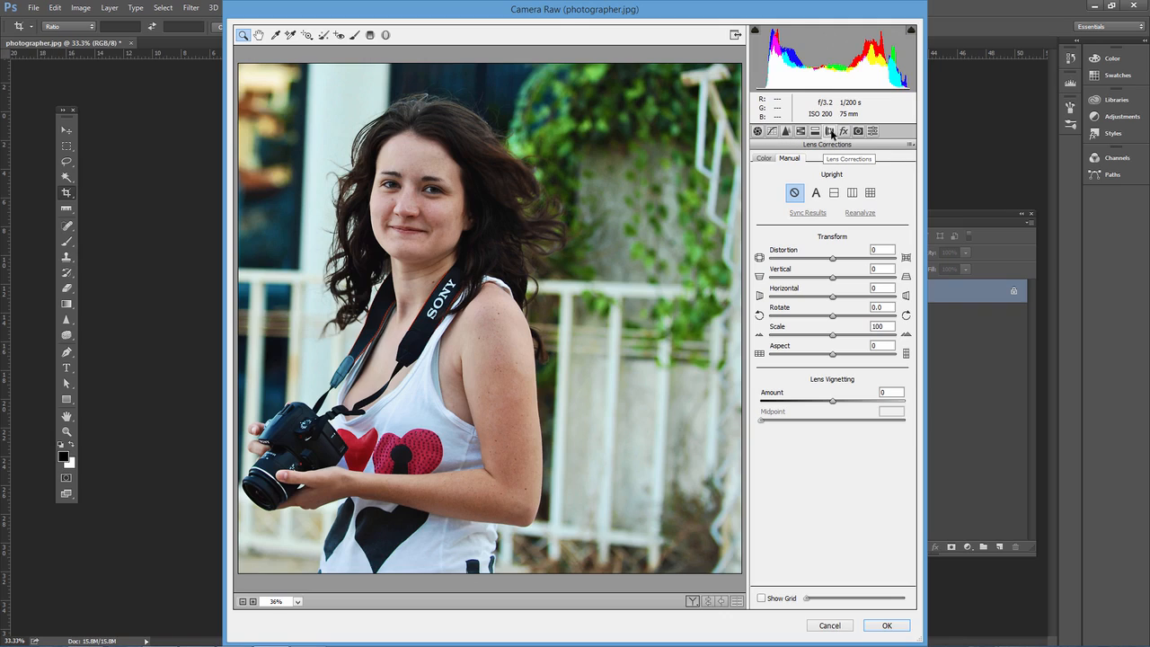
{"action": "left_click", "coordinate": [763, 159]}
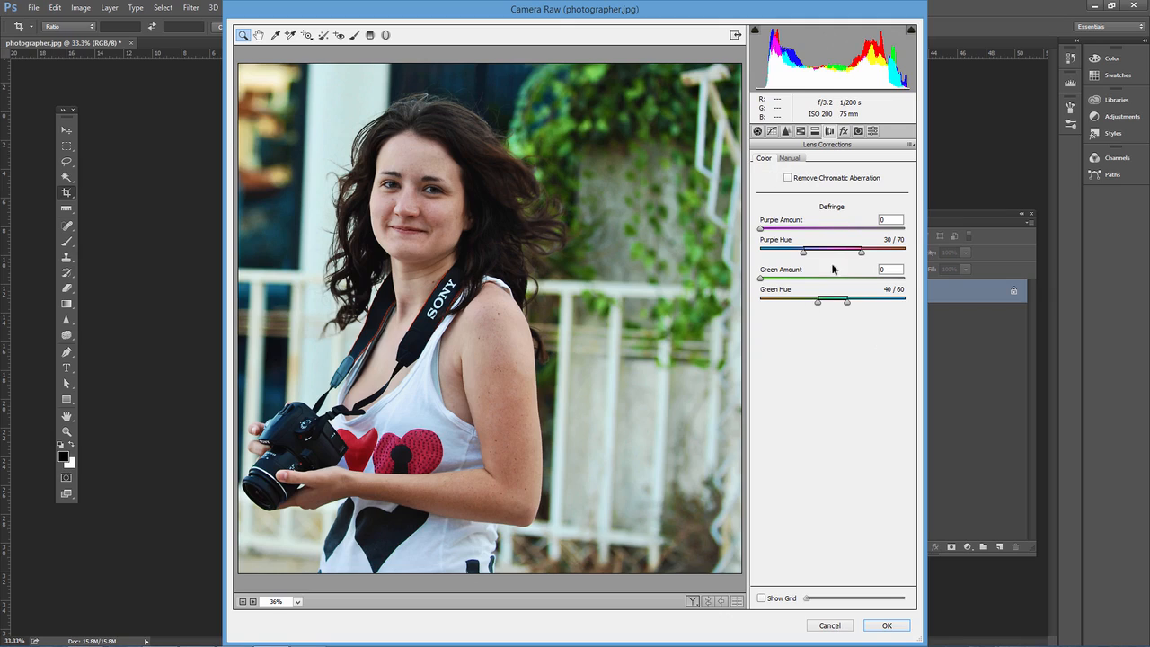
{"action": "left_click", "coordinate": [790, 159]}
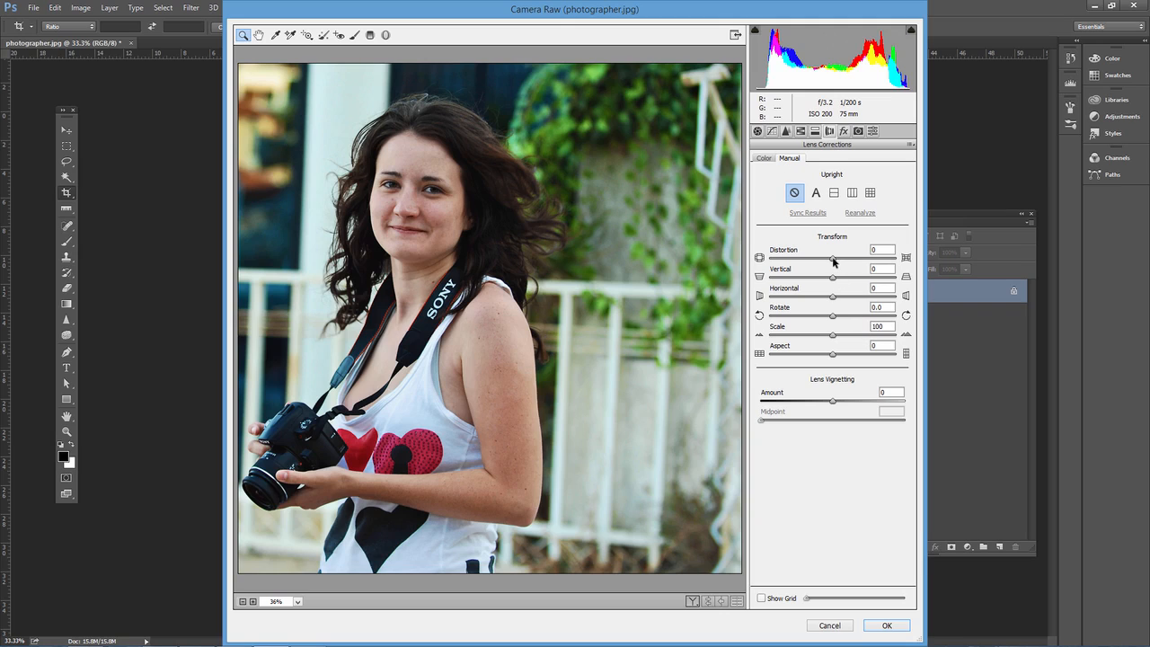
Step: Try out the manual transform adjustments, then reset Scale to 100 and Aspect to 0
{"action": "mouse_move", "coordinate": [834, 261]}
{"action": "left_mouse_down"}
{"action": "mouse_move", "coordinate": [824, 262]}
{"action": "mouse_move", "coordinate": [853, 268]}
{"action": "mouse_move", "coordinate": [833, 268]}
{"action": "left_mouse_up"}
{"action": "mouse_move", "coordinate": [833, 337]}
{"action": "left_mouse_down"}
{"action": "mouse_move", "coordinate": [842, 334]}
{"action": "mouse_move", "coordinate": [829, 334]}
{"action": "mouse_move", "coordinate": [834, 352]}
{"action": "left_mouse_up"}
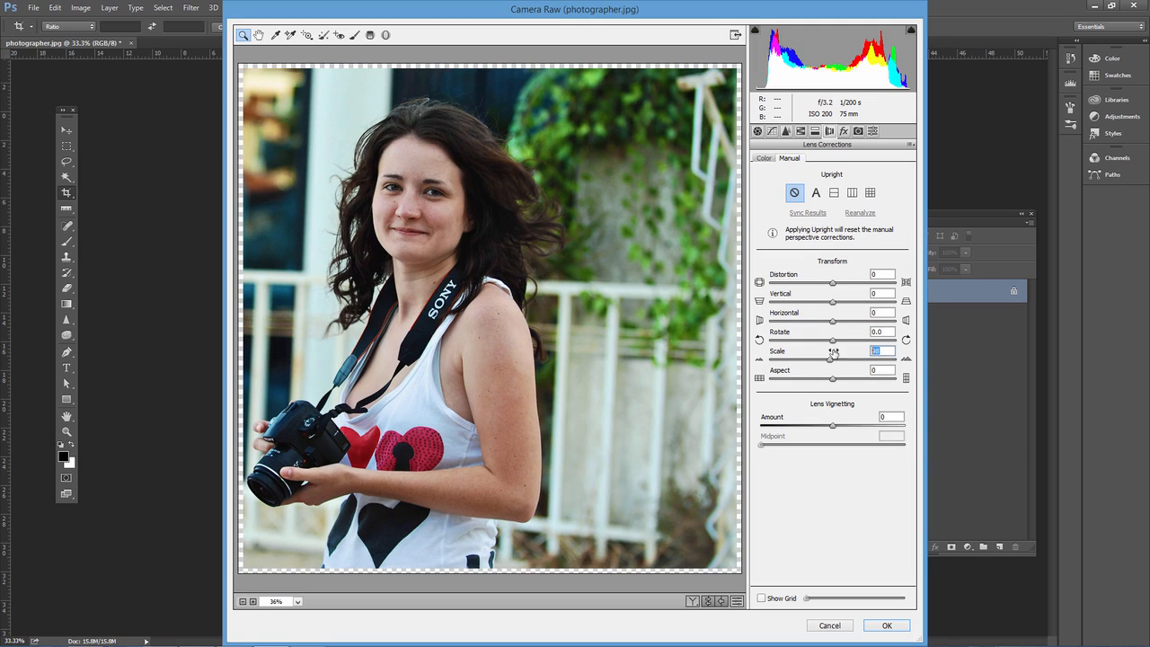
{"action": "type", "text": "100"}
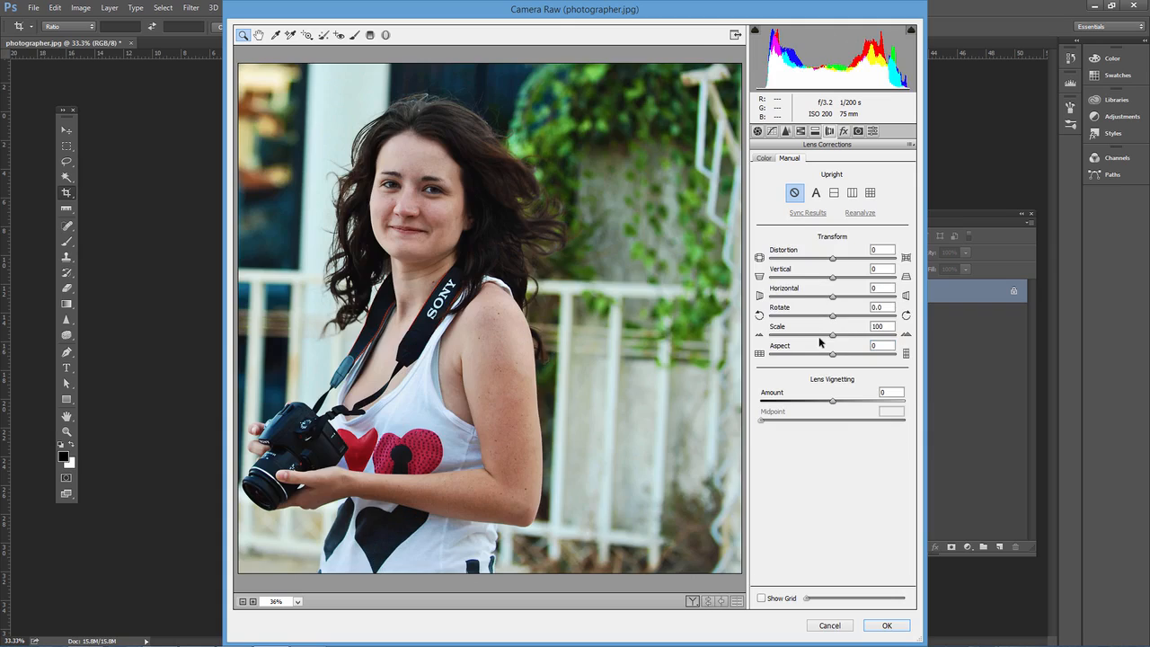
{"action": "mouse_move", "coordinate": [836, 357]}
{"action": "left_mouse_down"}
{"action": "mouse_move", "coordinate": [848, 366]}
{"action": "mouse_move", "coordinate": [824, 370]}
{"action": "left_mouse_up"}
{"action": "type", "text": "0"}
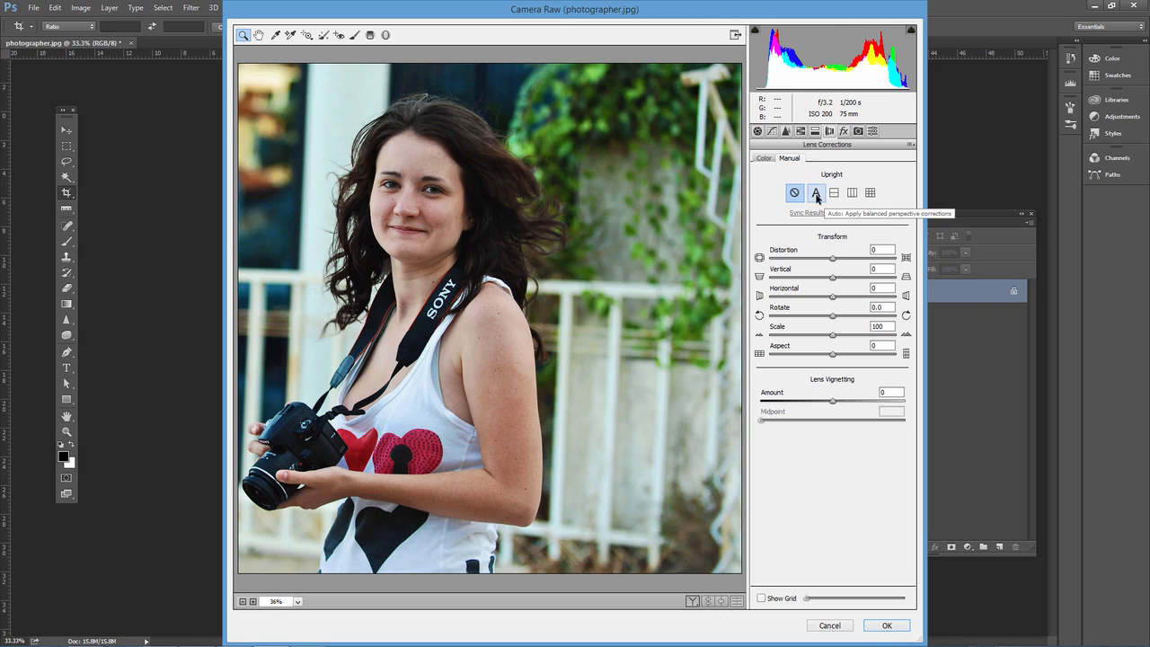
Step: Apply the Auto Upright perspective correction, check it briefly against the grid overlay, and commit the Camera Raw changes
{"action": "left_click", "coordinate": [816, 195]}
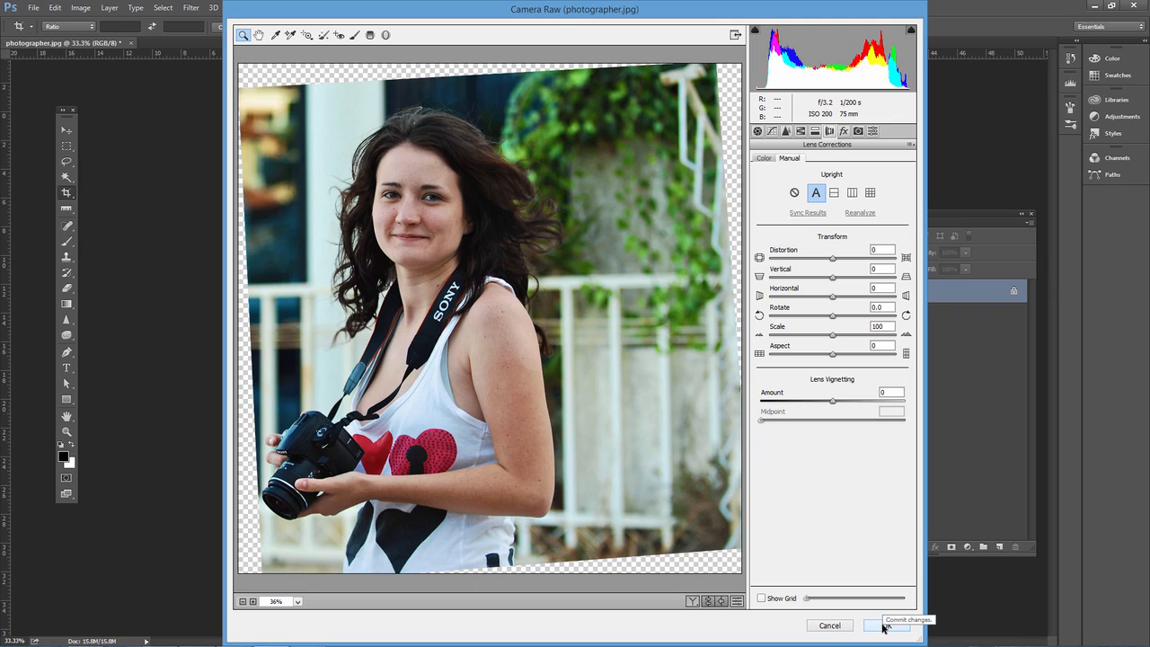
{"action": "left_click", "coordinate": [764, 598]}
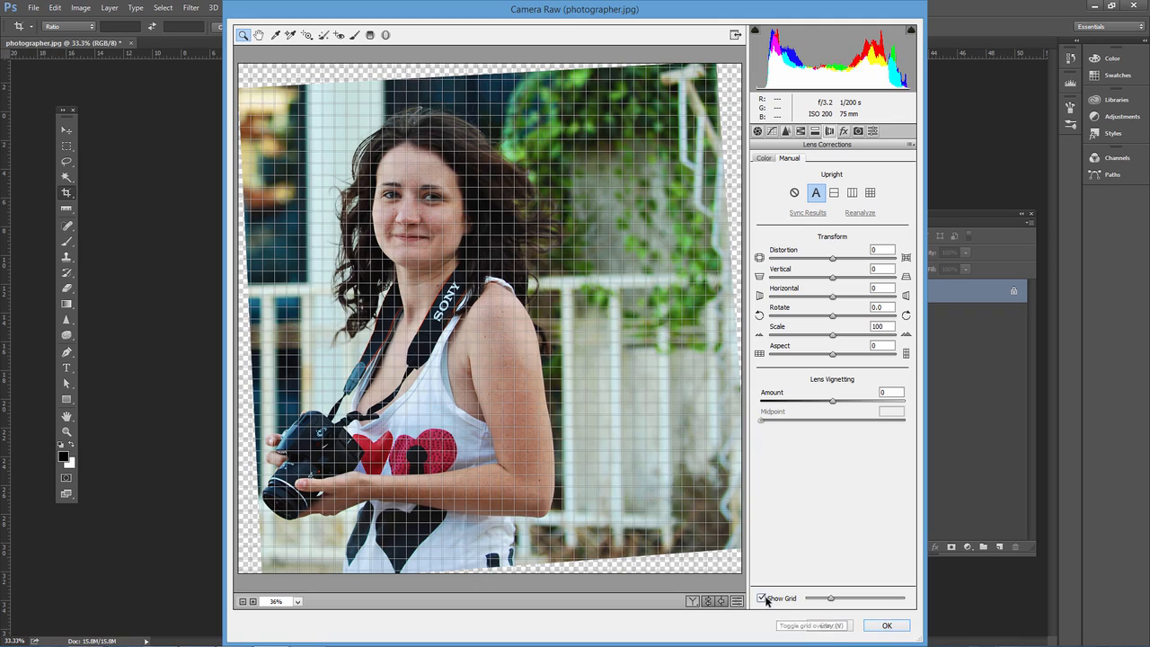
{"action": "left_click", "coordinate": [761, 598]}
{"action": "left_click", "coordinate": [889, 622]}
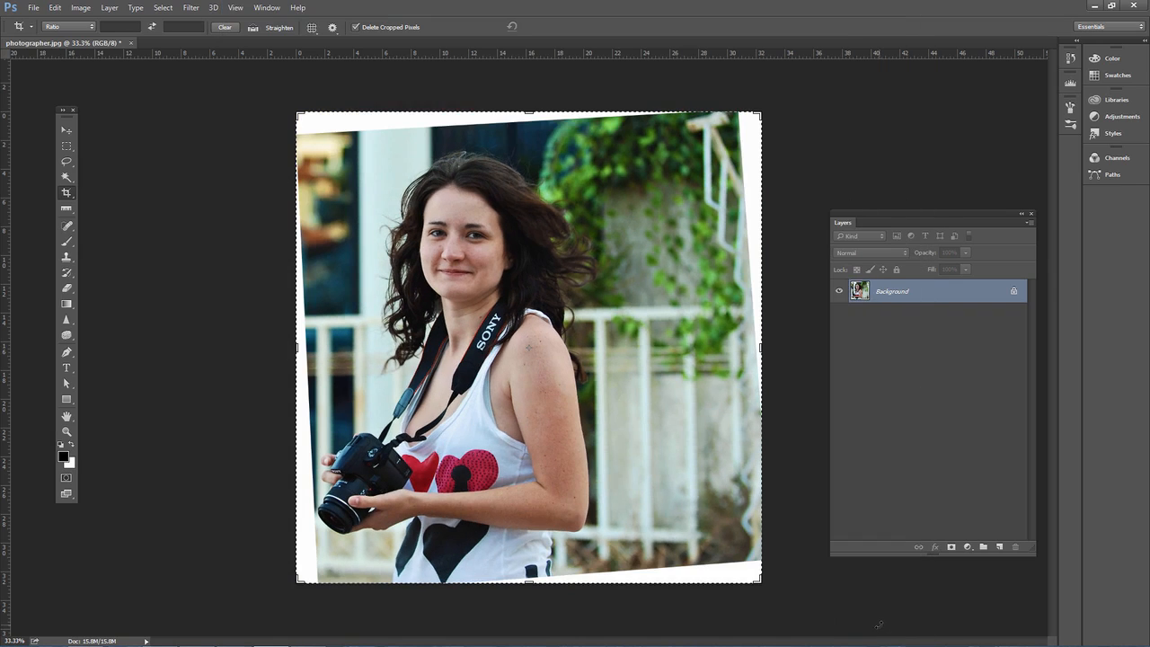
Step: Crop the photo inside its slanted edges to remove the white corners left by the correction
{"action": "left_click_drag", "start_coordinate": [317, 142], "coordinate": [730, 555]}
{"action": "key", "text": "Return"}
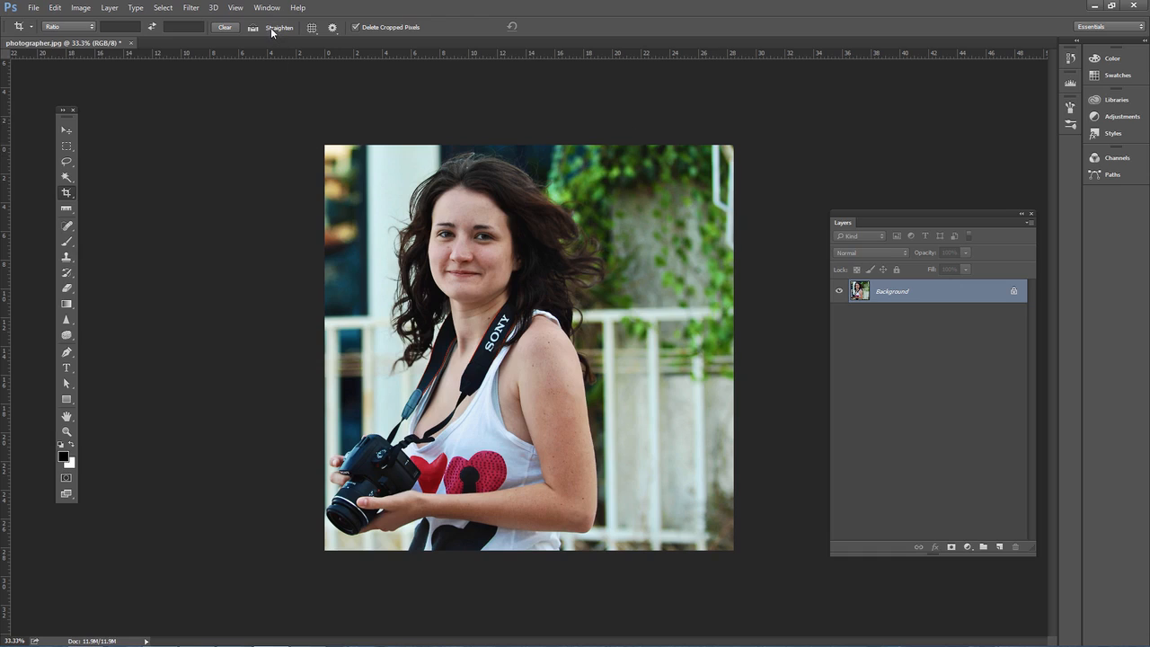
Step: Straighten the cropped photo with the Crop tool's Straighten line, drawn across the image from the railing's top rail
{"action": "left_click", "coordinate": [68, 193]}
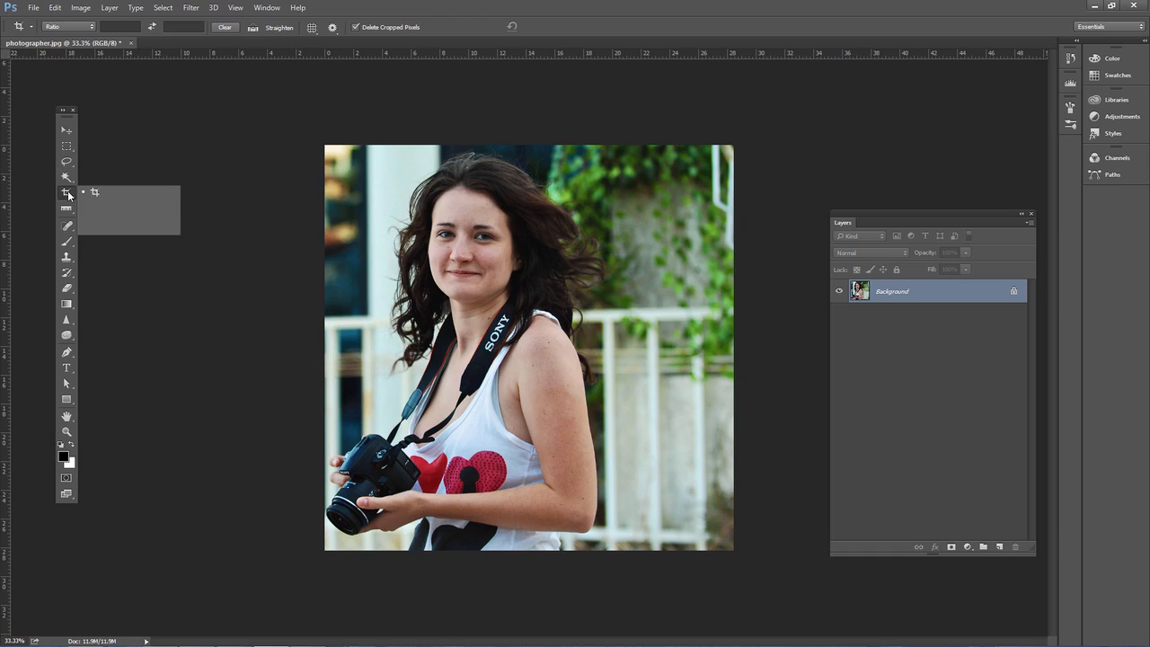
{"action": "left_click", "coordinate": [94, 194]}
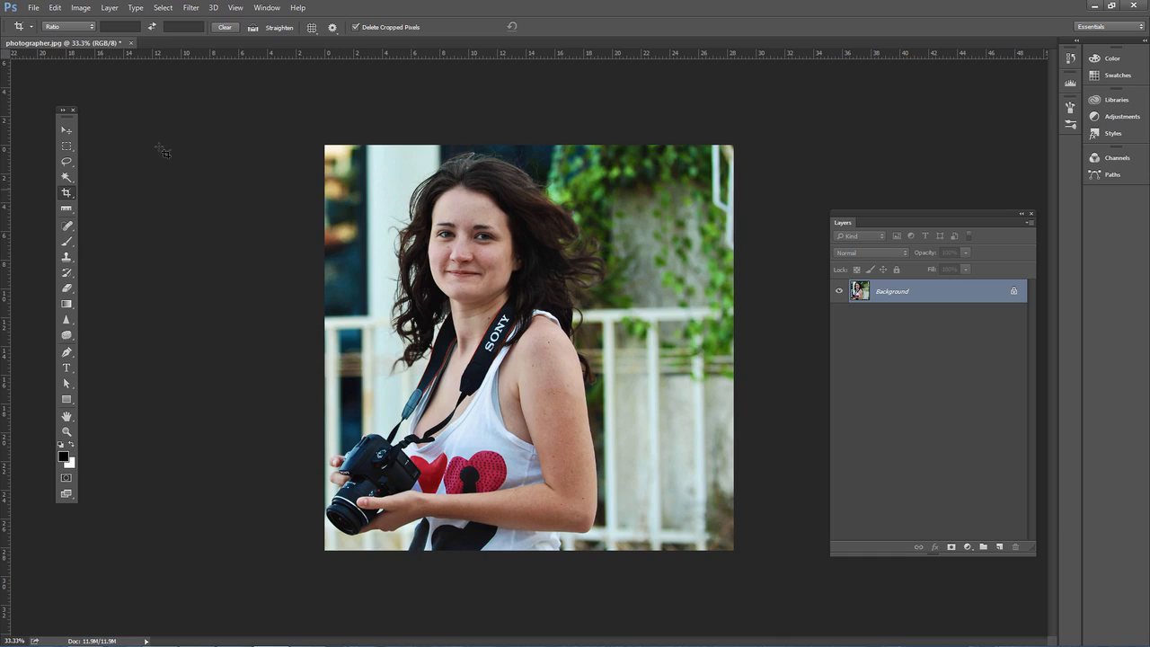
{"action": "left_click", "coordinate": [269, 29]}
{"action": "left_click_drag", "start_coordinate": [356, 320], "coordinate": [746, 290]}
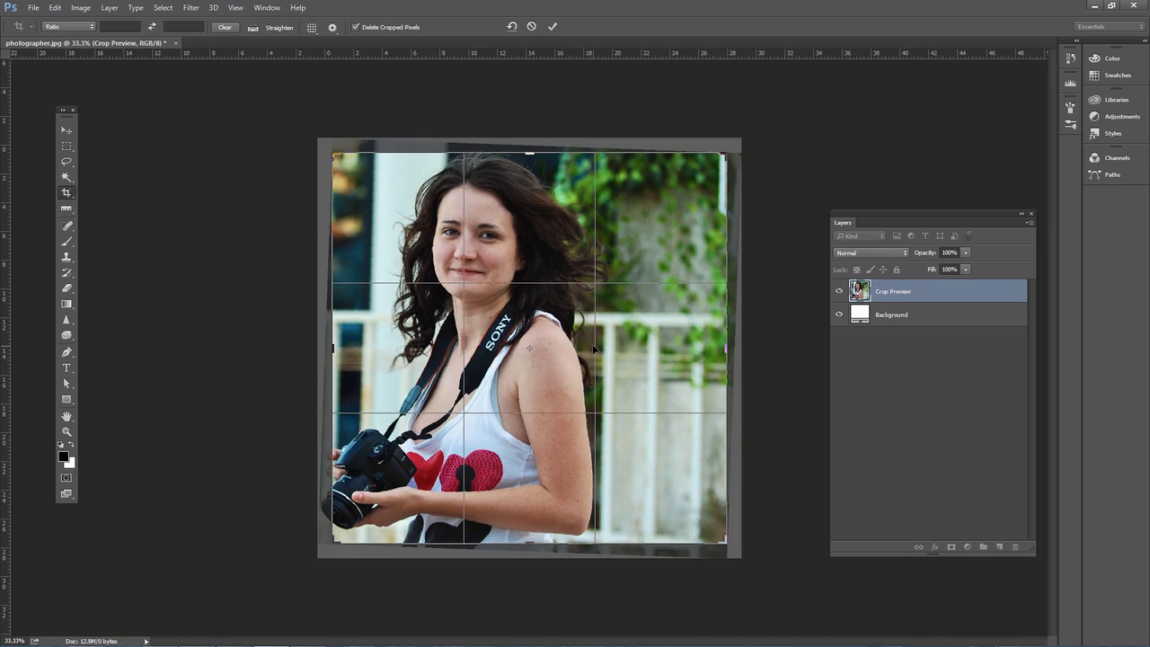